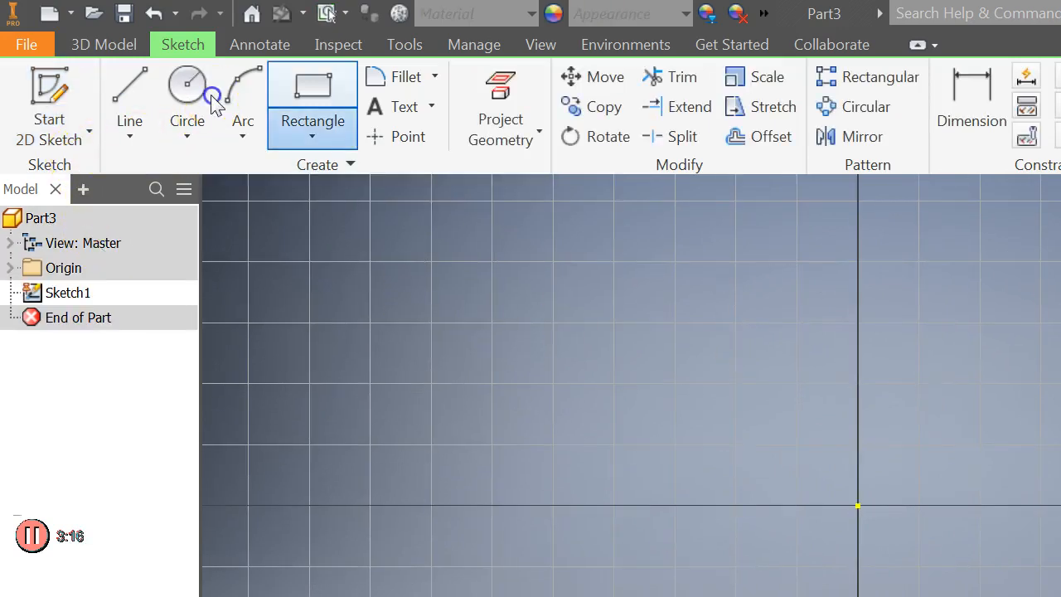
# - Sketch a horizontal center point slot centred on the origin
pyautogui.click(312, 137)
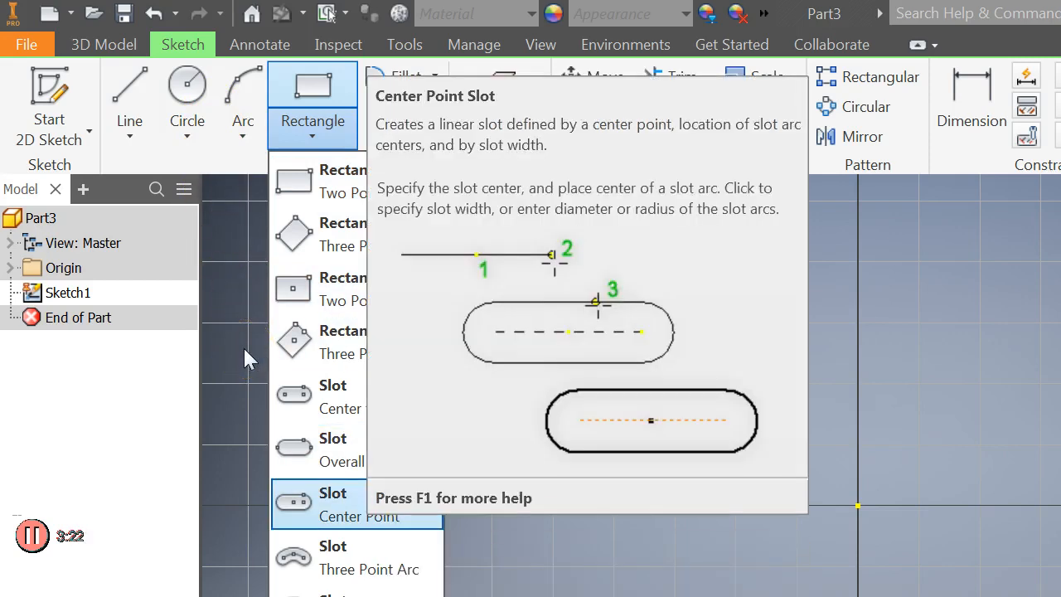
pyautogui.click(356, 501)
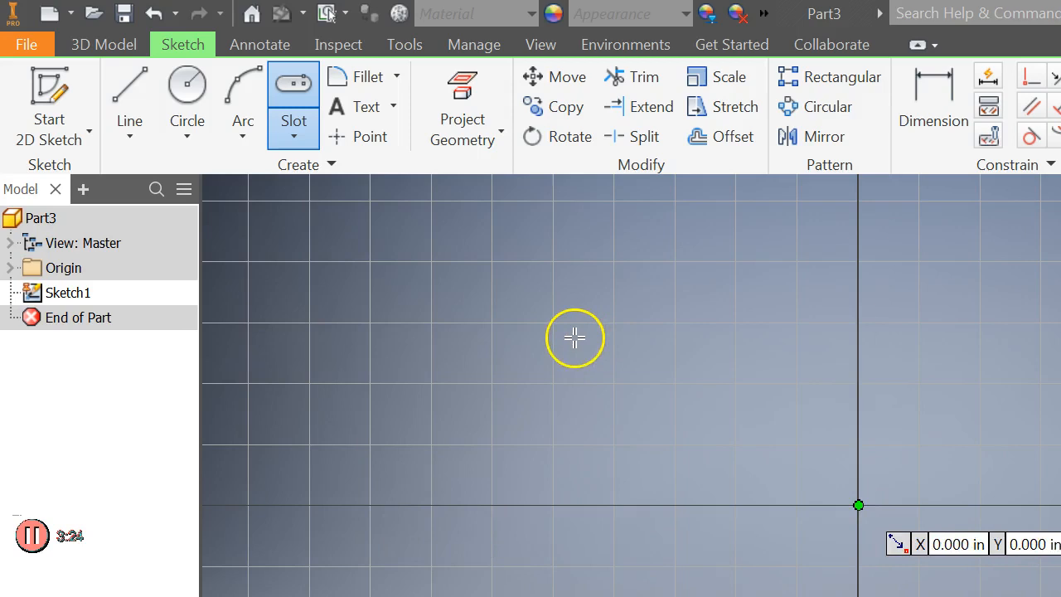
pyautogui.press('Return')
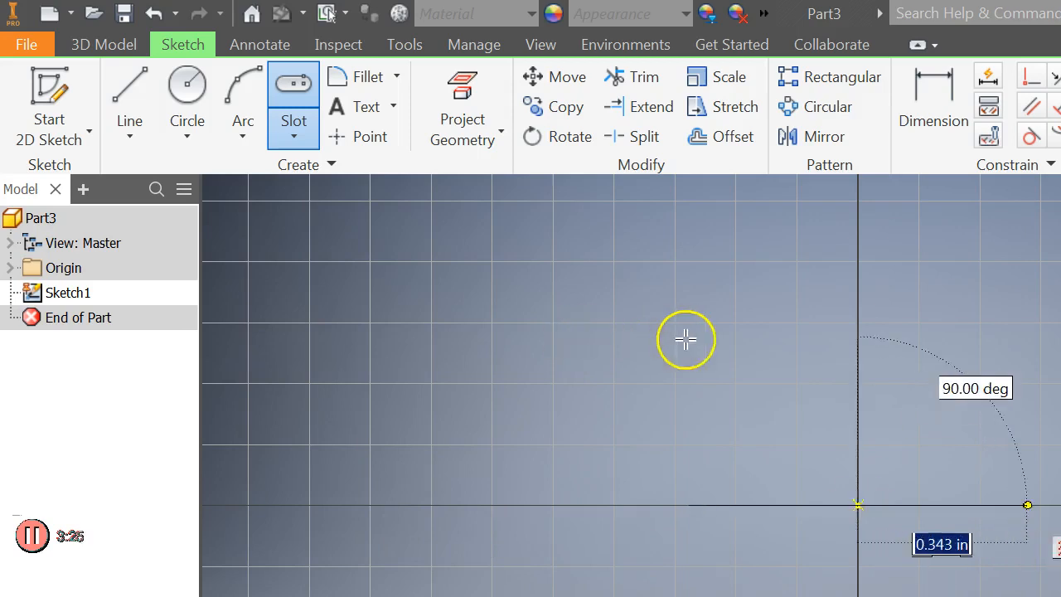
pyautogui.click(760, 339)
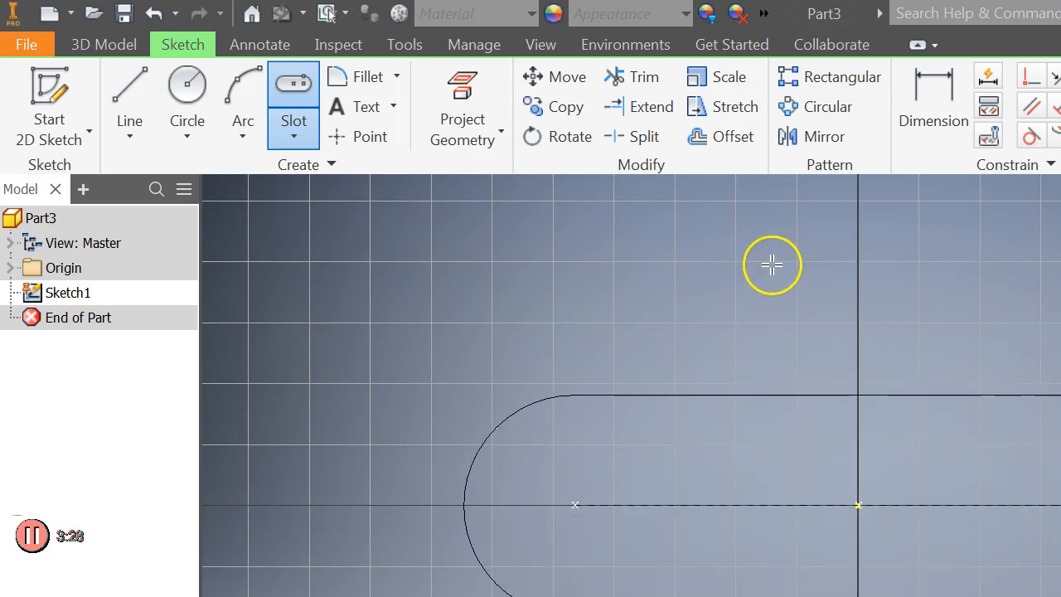
pyautogui.click(772, 265)
# - Dimension the distance between the slot's two arc centres and set it to 5 in
pyautogui.press('d')
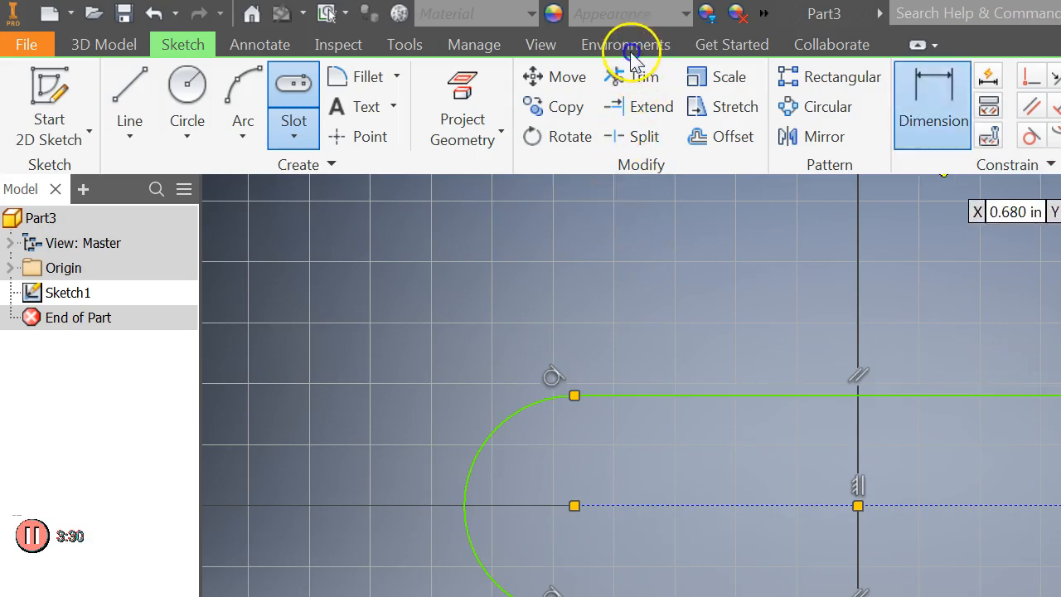
pyautogui.click(917, 504)
pyautogui.click(627, 180)
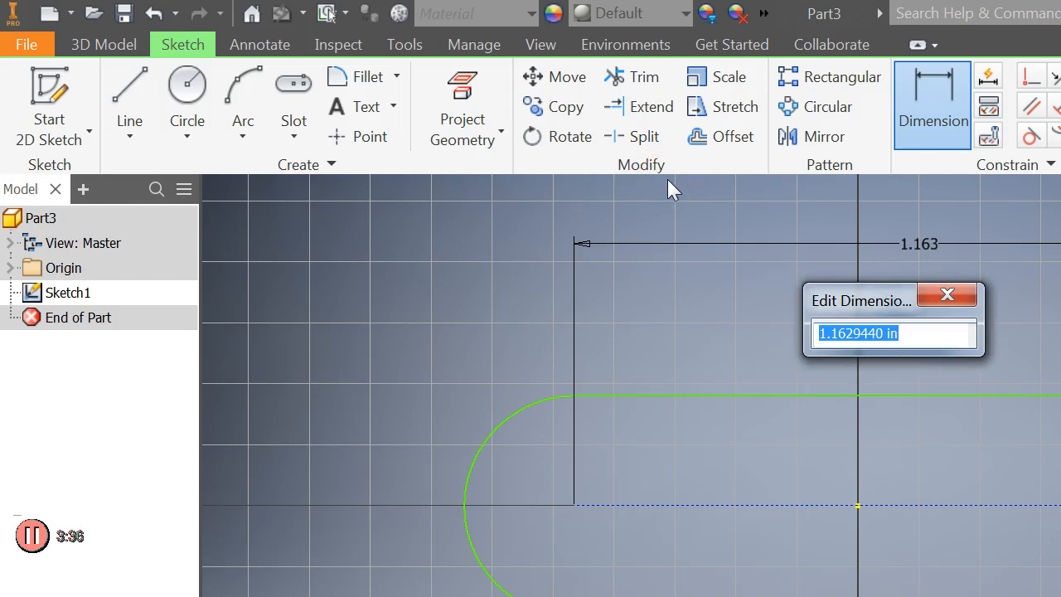
pyautogui.write('5')
pyautogui.press('Return')
pyautogui.scroll(4, 654, 187)
pyautogui.moveTo(740, 258); pyautogui.dragTo(551, 387, button='middle')
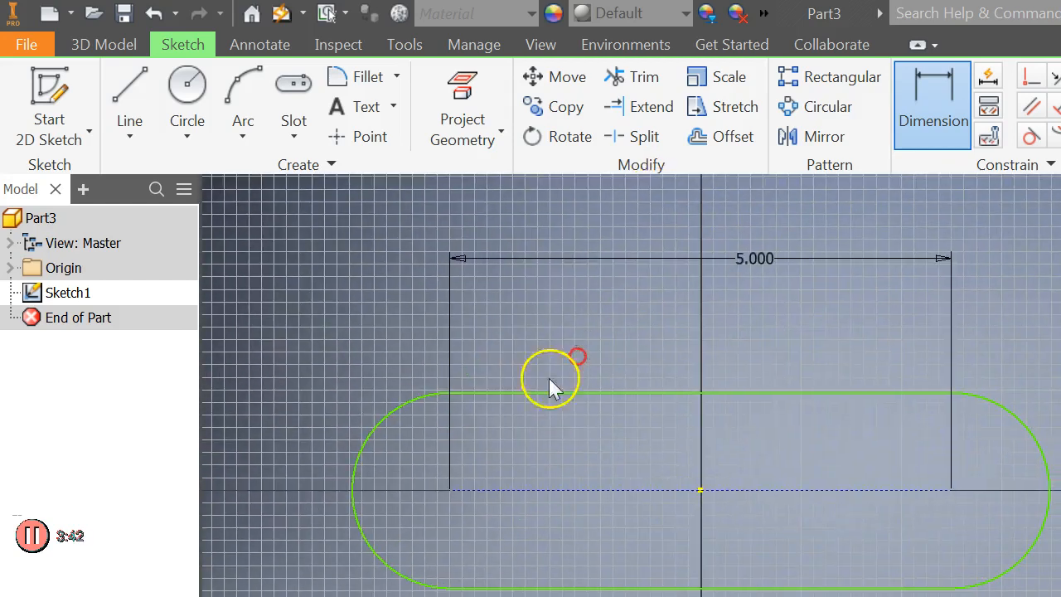
# - Add a driven dimension above the slot from the origin to the right arc centre
pyautogui.click(465, 329)
pyautogui.click(634, 326)
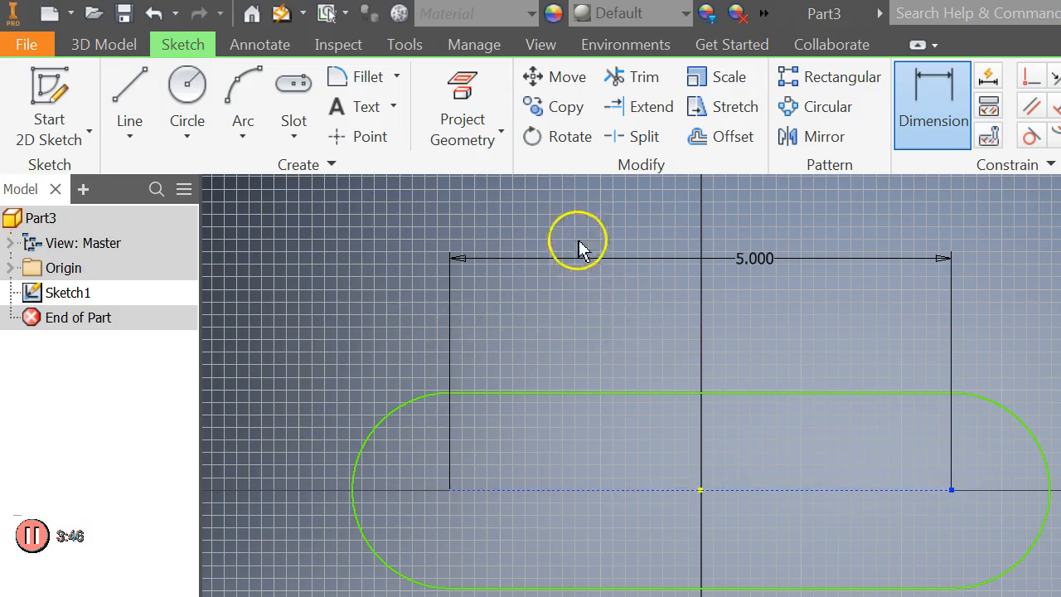
pyautogui.click(467, 326)
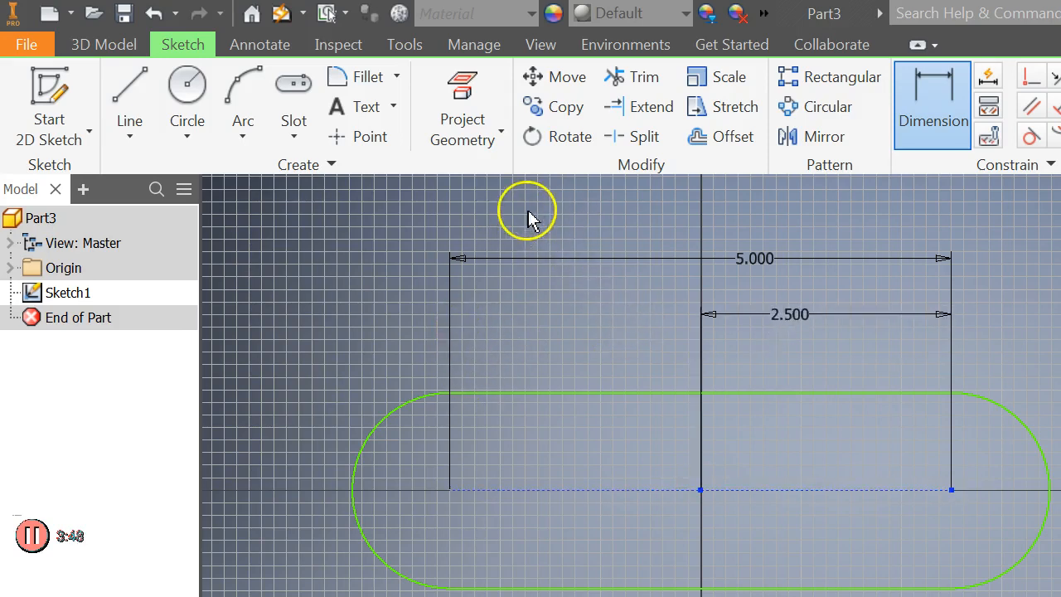
pyautogui.click(528, 217)
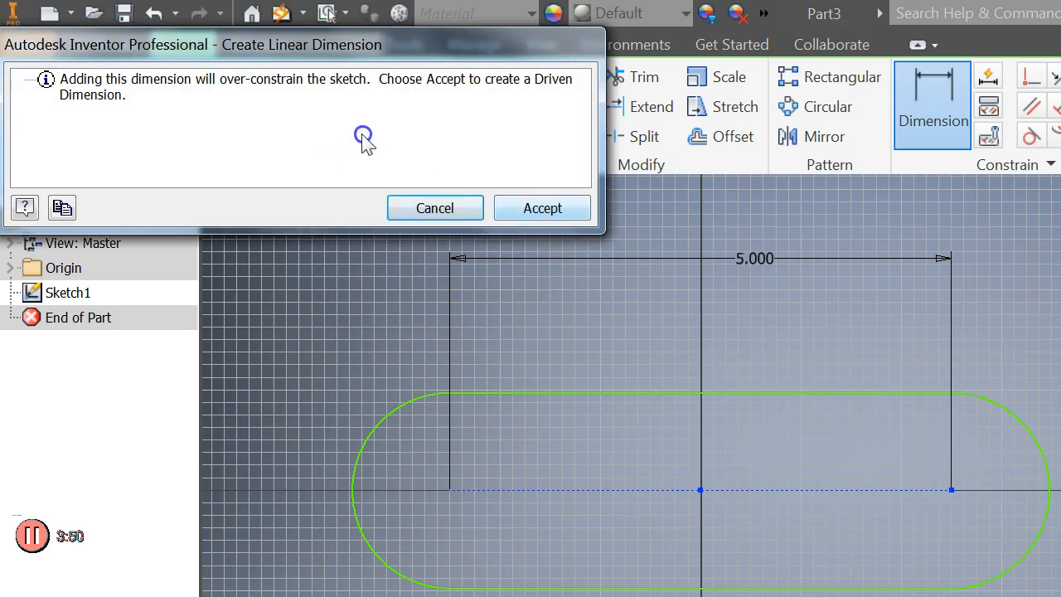
pyautogui.press('Return')
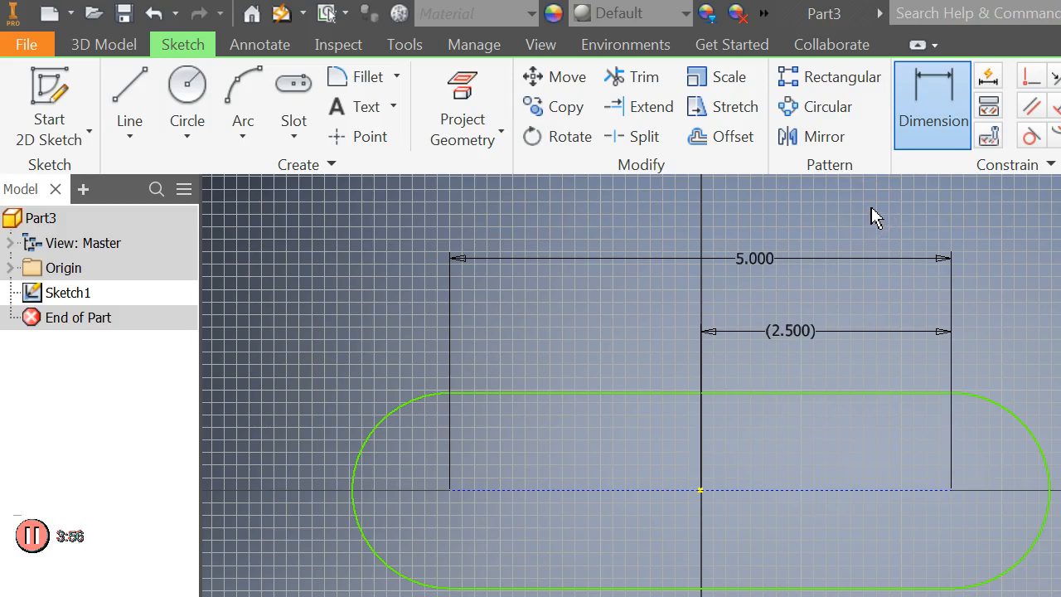
# - Set the radius of the slot's right end to 1 in and add a driven radius dimension to its left end
pyautogui.click(691, 298)
pyautogui.click(764, 222)
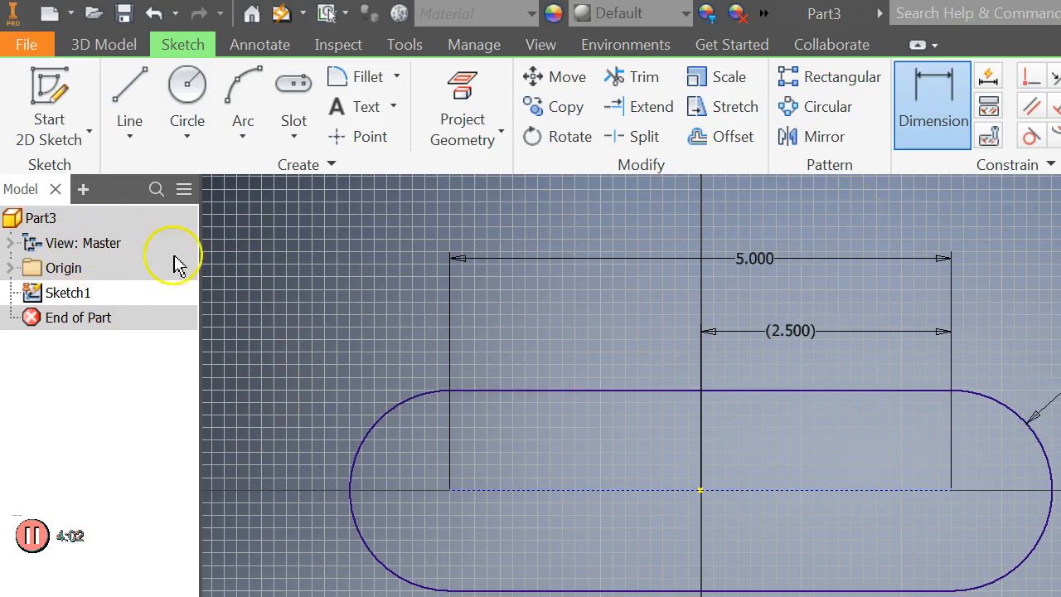
pyautogui.click(232, 222)
pyautogui.click(543, 208)
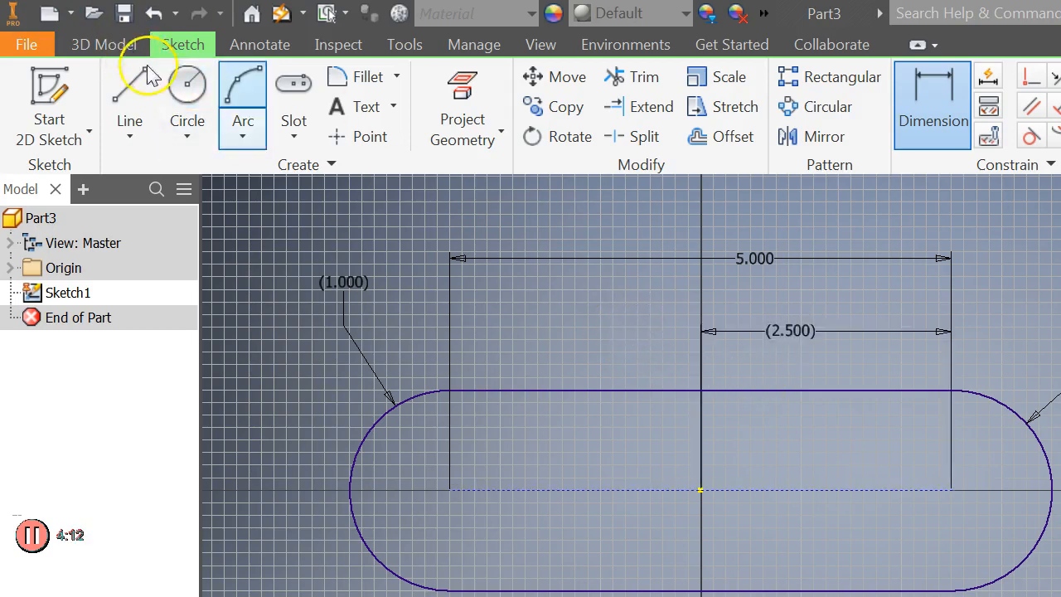
# - Draw one circle on each of the slot's two arc centres, inside the rounded ends
pyautogui.click(184, 93)
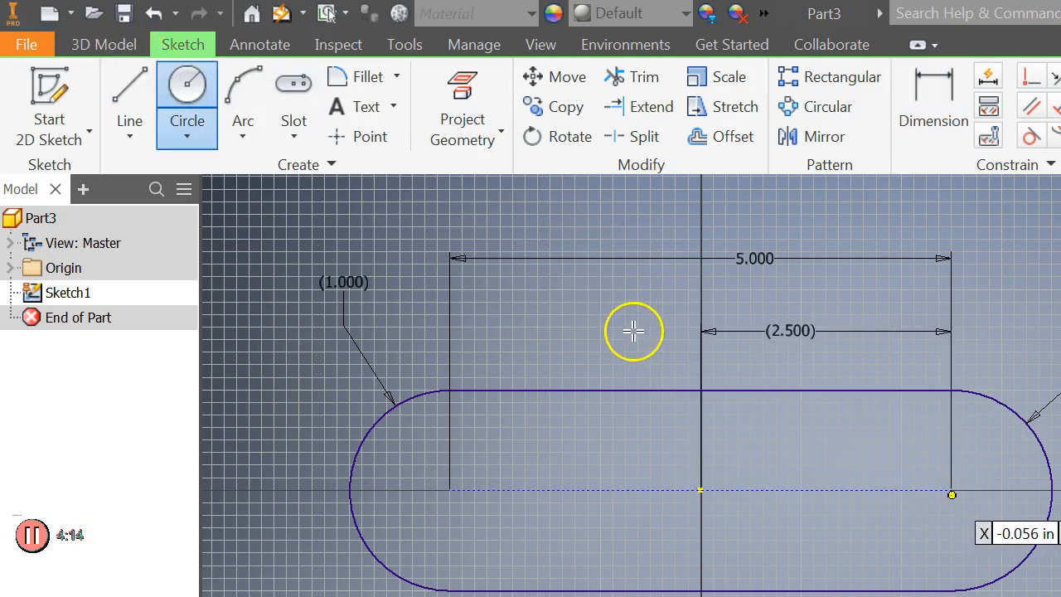
pyautogui.click(952, 489)
pyautogui.click(917, 445)
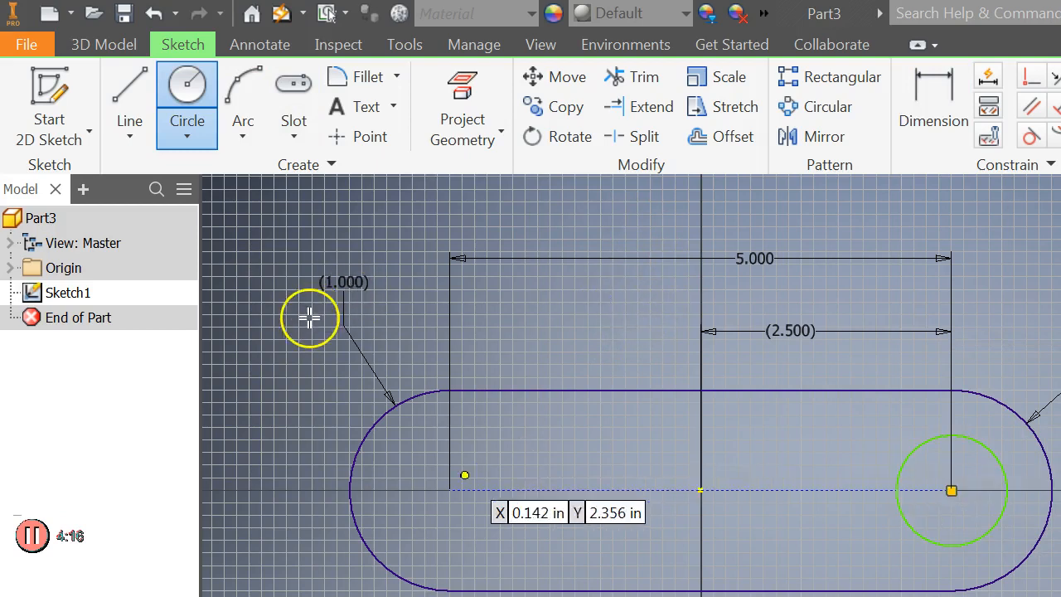
pyautogui.click(450, 489)
pyautogui.click(500, 432)
# - Dimension the right circle's diameter and set it to .5 in
pyautogui.click(935, 106)
pyautogui.click(734, 427)
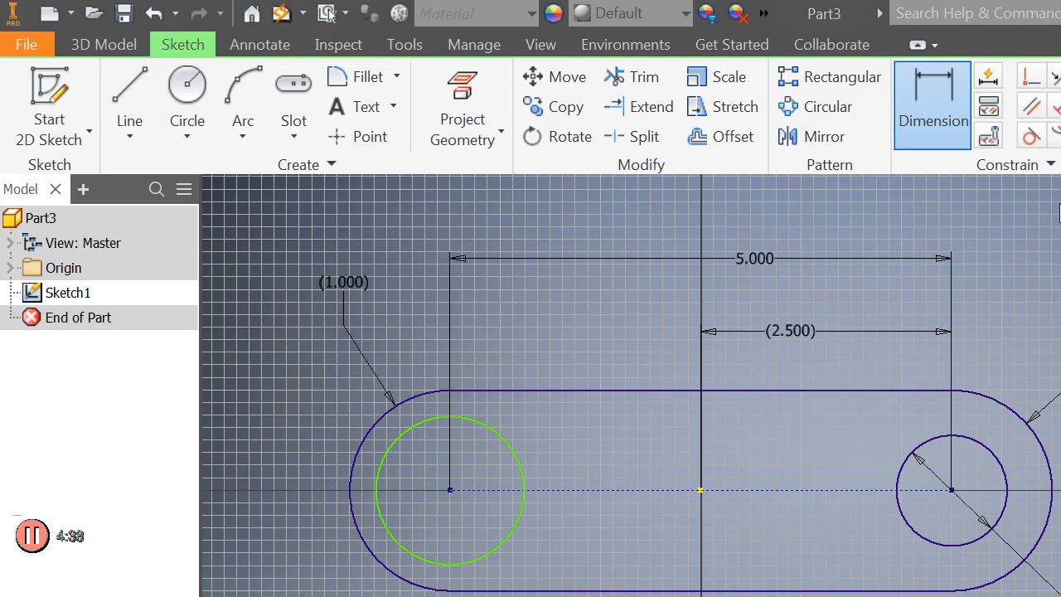
pyautogui.press('Return')
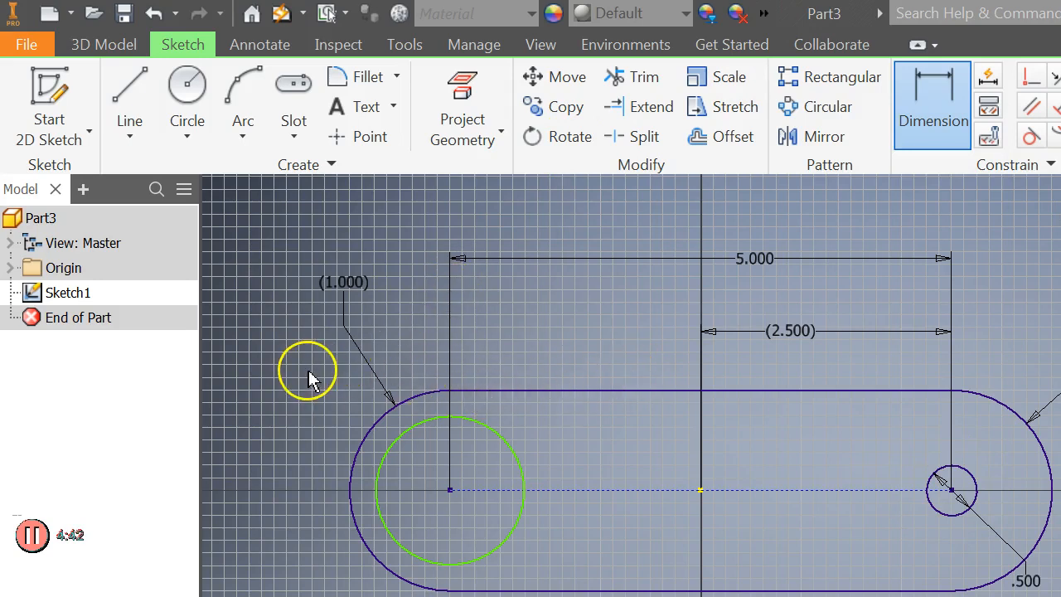
# - Link the left circle's diameter to the right circle's .500 dimension and finish the sketch
pyautogui.click(466, 564)
pyautogui.click(280, 468)
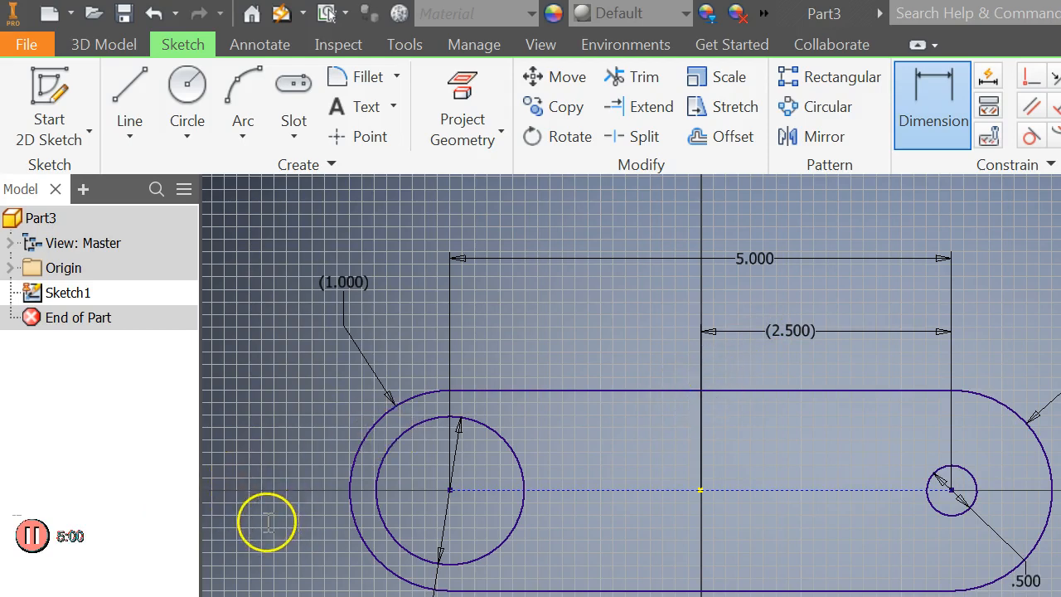
pyautogui.rightClick(684, 388)
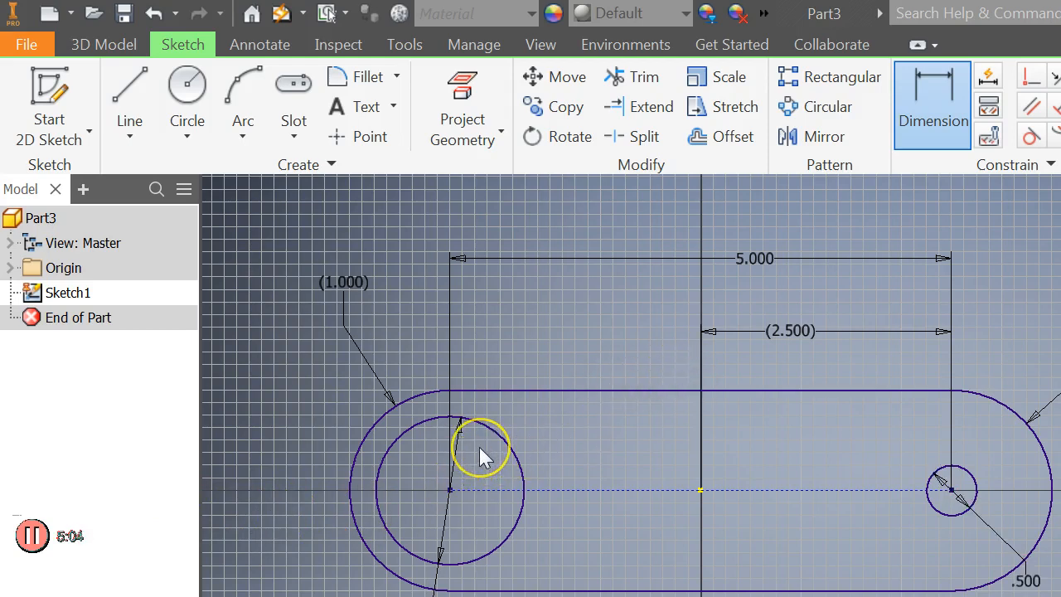
pyautogui.press('Return')
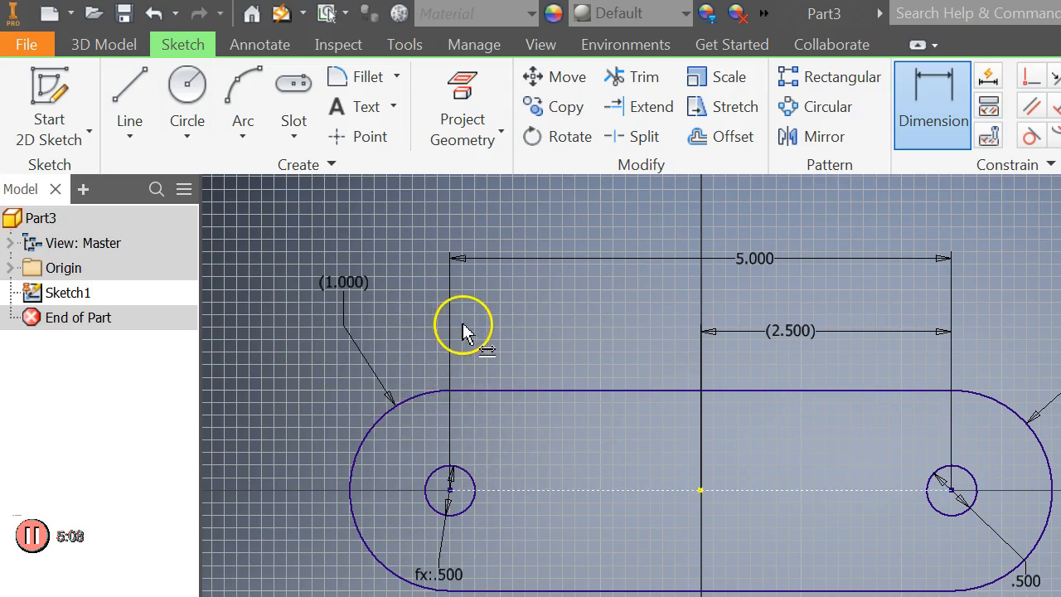
pyautogui.rightClick(503, 288)
pyautogui.click(514, 331)
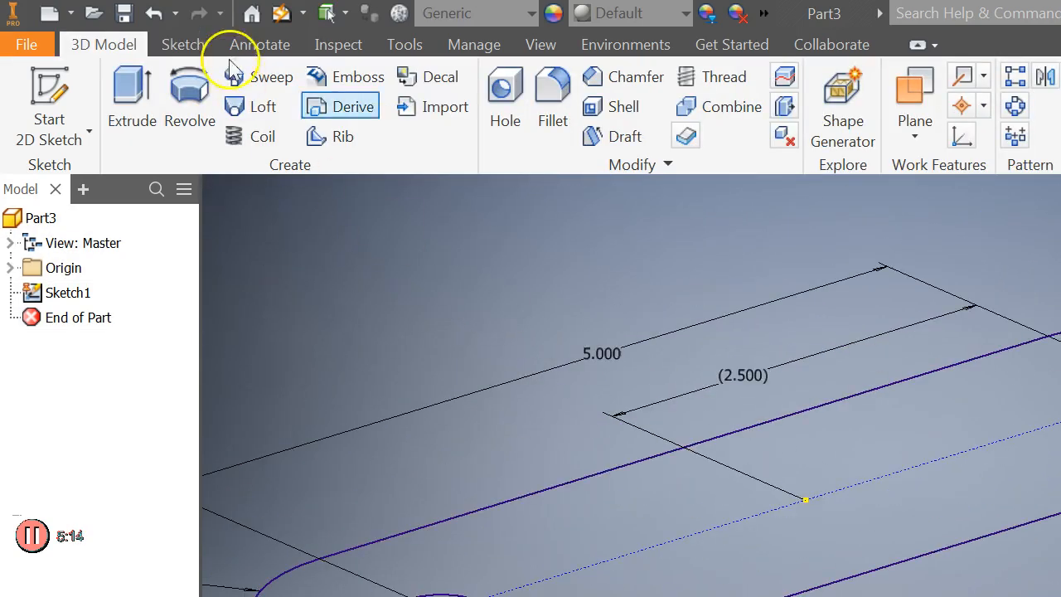
# - Extrude the slot profile .5 in as a solid, leaving the two circles as through holes
pyautogui.click(131, 103)
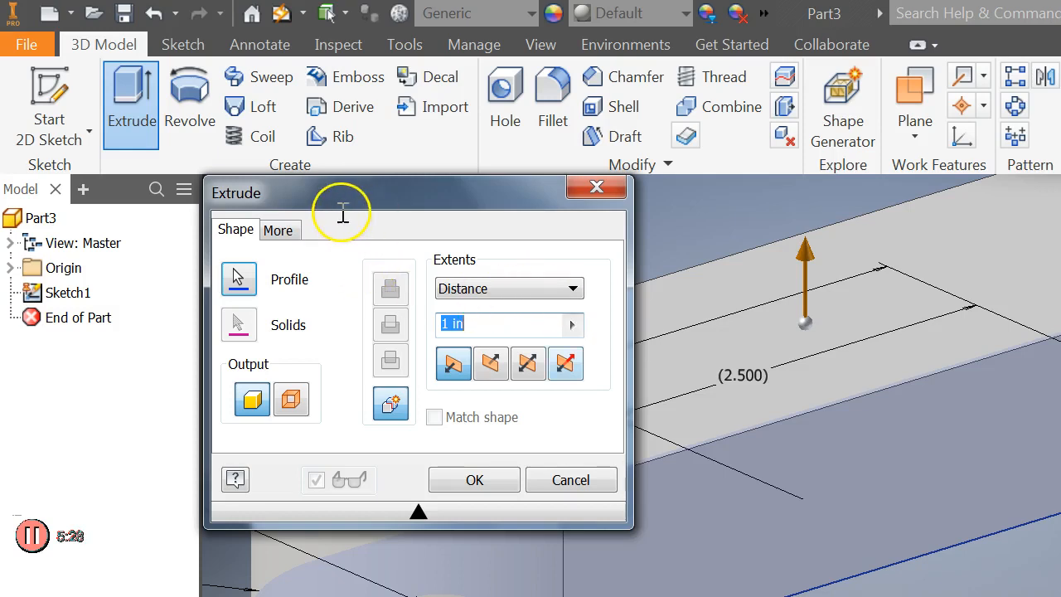
pyautogui.write('.5')
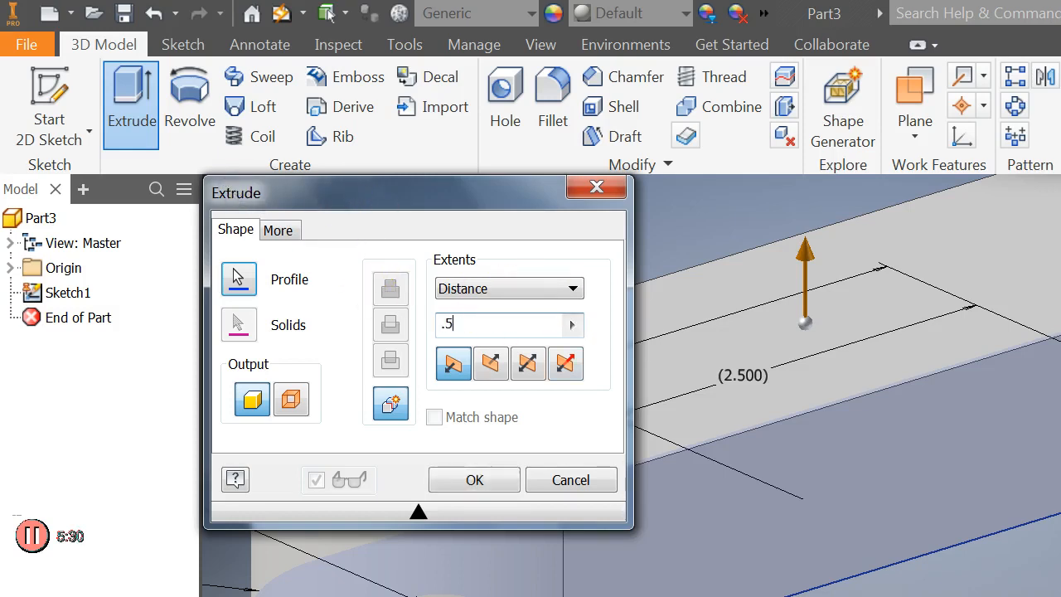
pyautogui.press('Return')
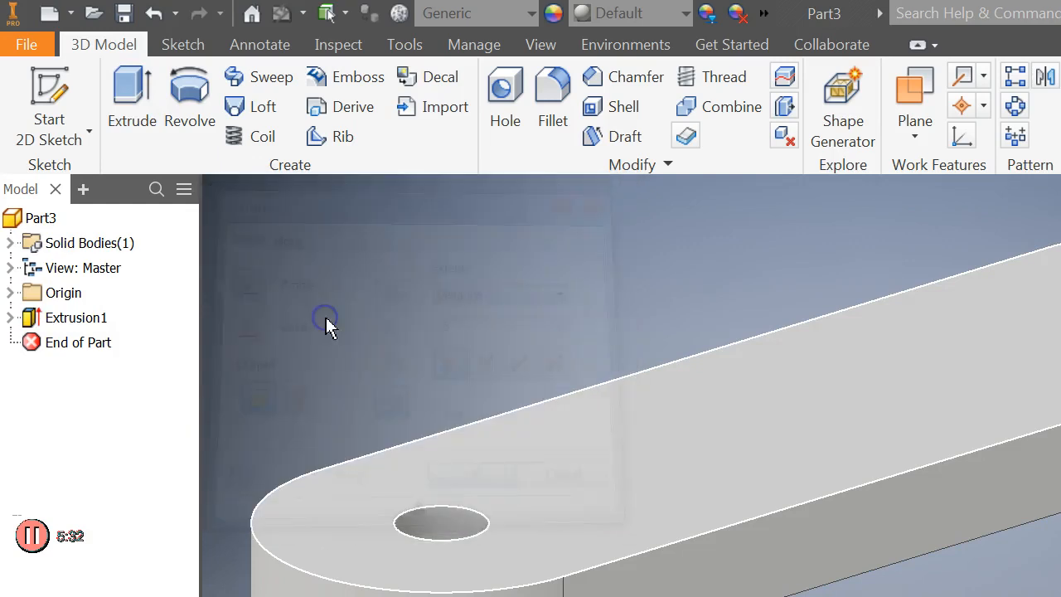
pyautogui.click(348, 341)
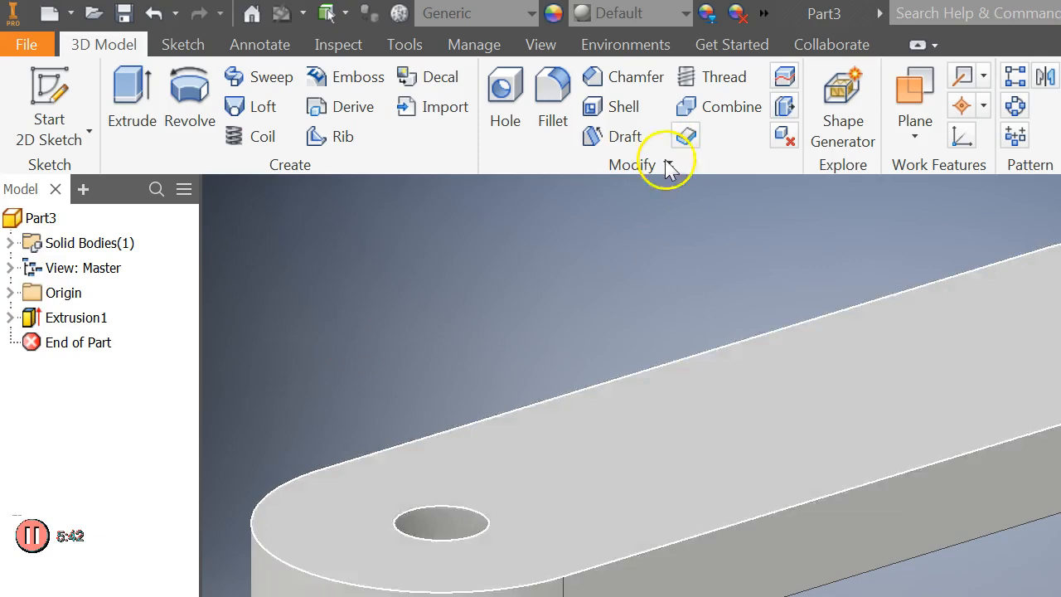
# - Turn on the visibility of the YZ, XZ and XY origin planes
pyautogui.press('F6')
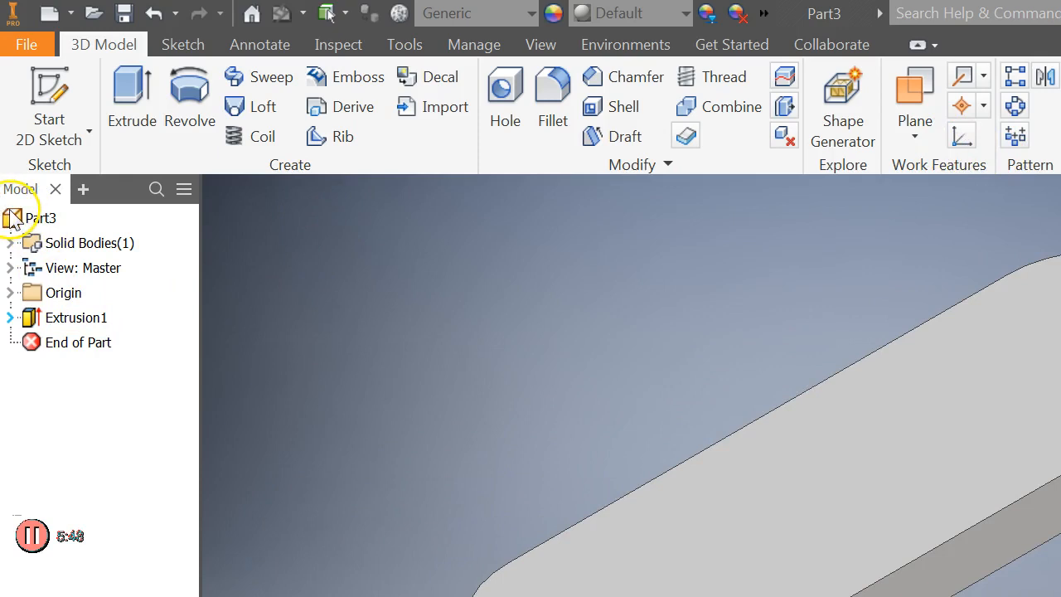
pyautogui.click(10, 292)
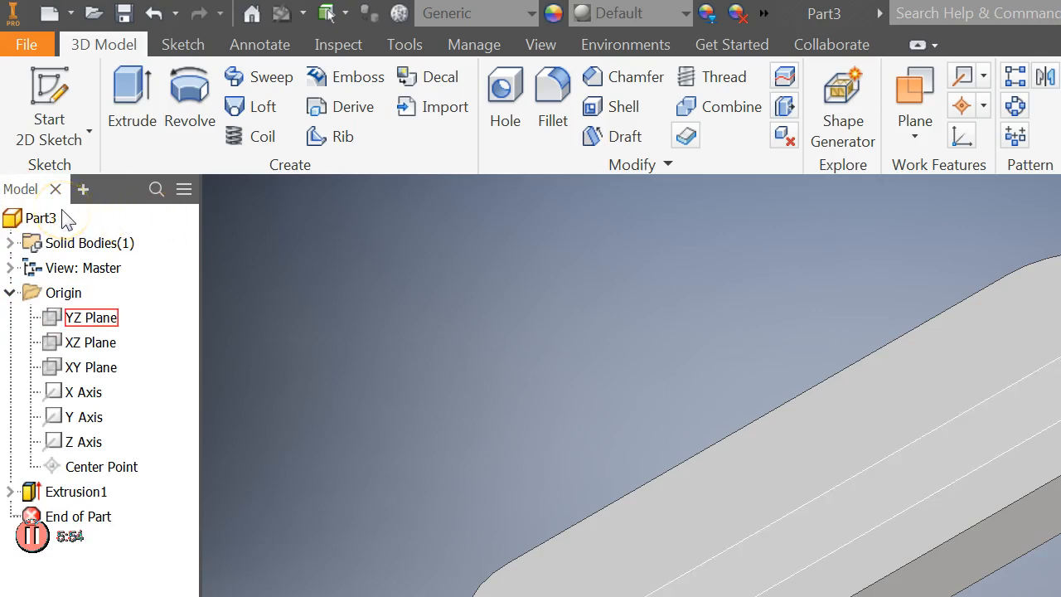
pyautogui.rightClick(91, 317)
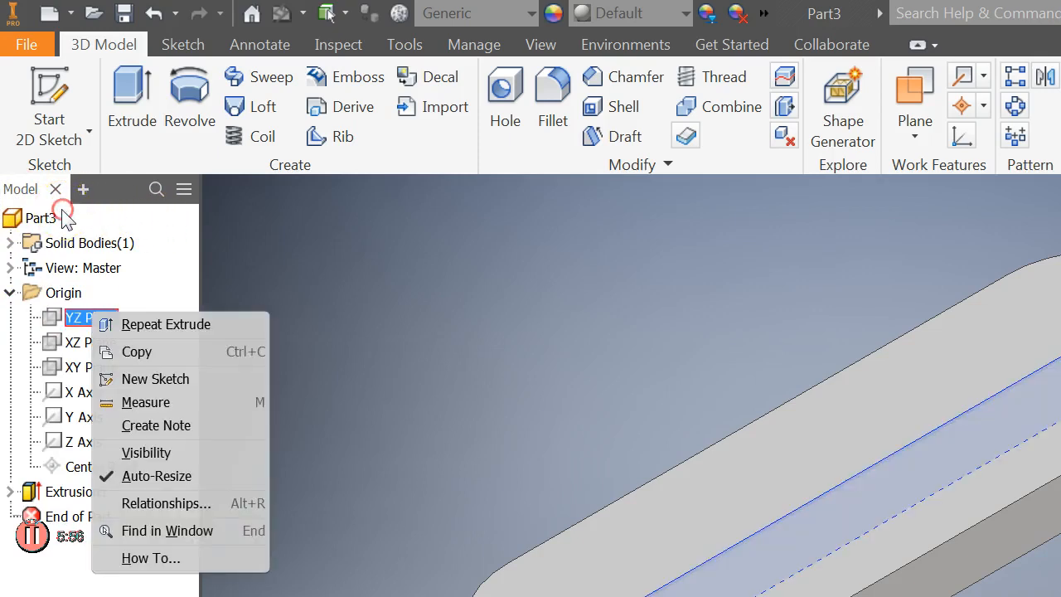
pyautogui.click(146, 452)
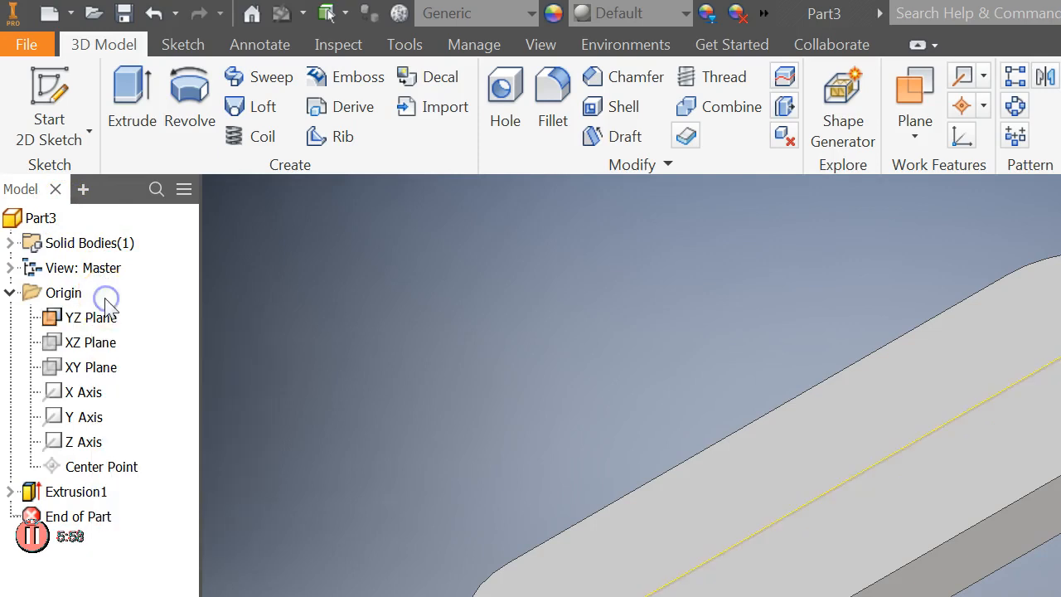
pyautogui.rightClick(89, 341)
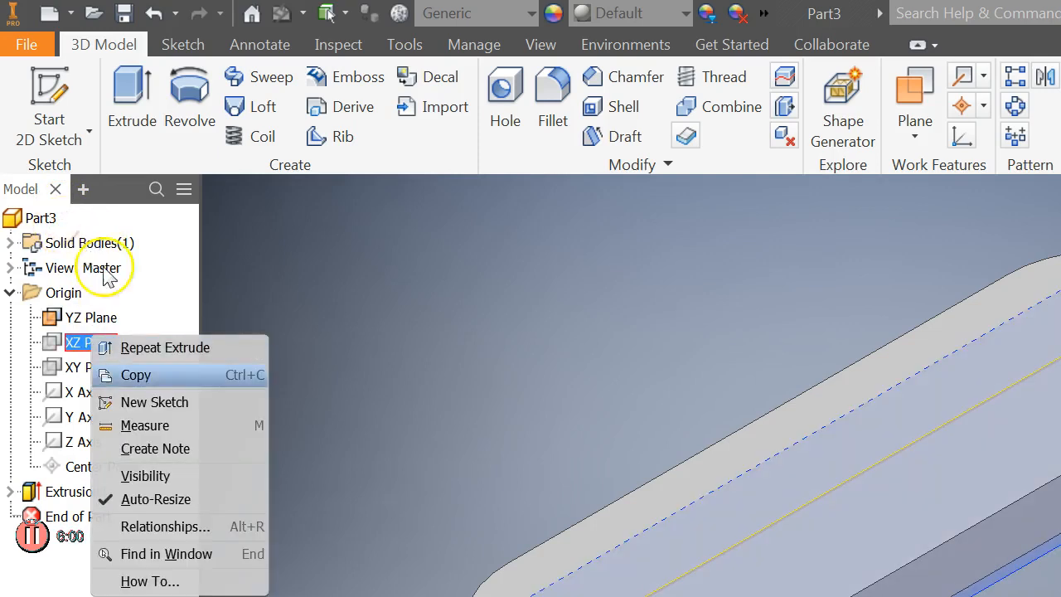
pyautogui.click(145, 476)
pyautogui.click(72, 243)
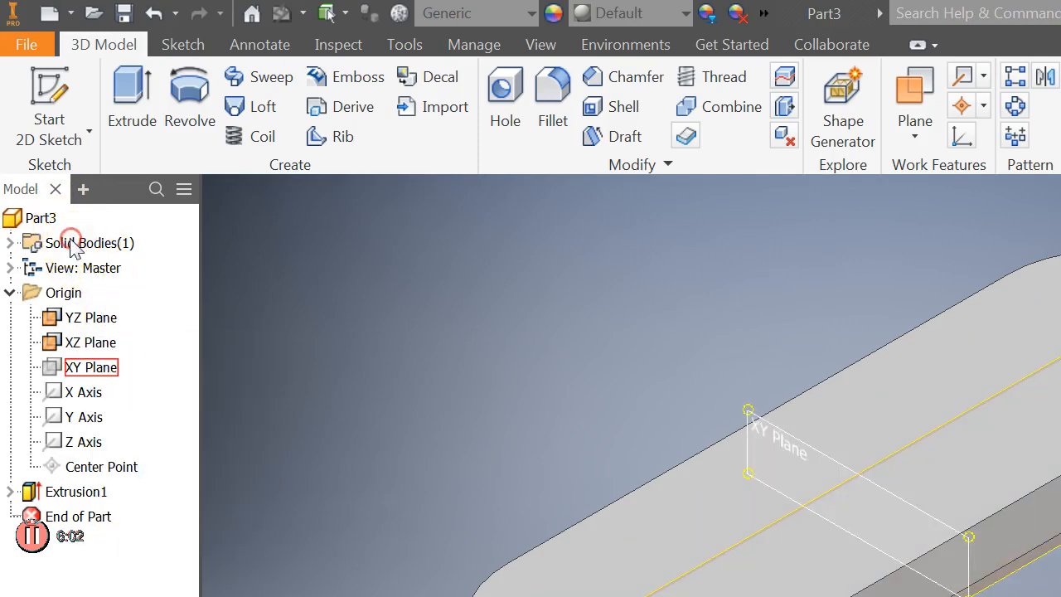
pyautogui.rightClick(89, 365)
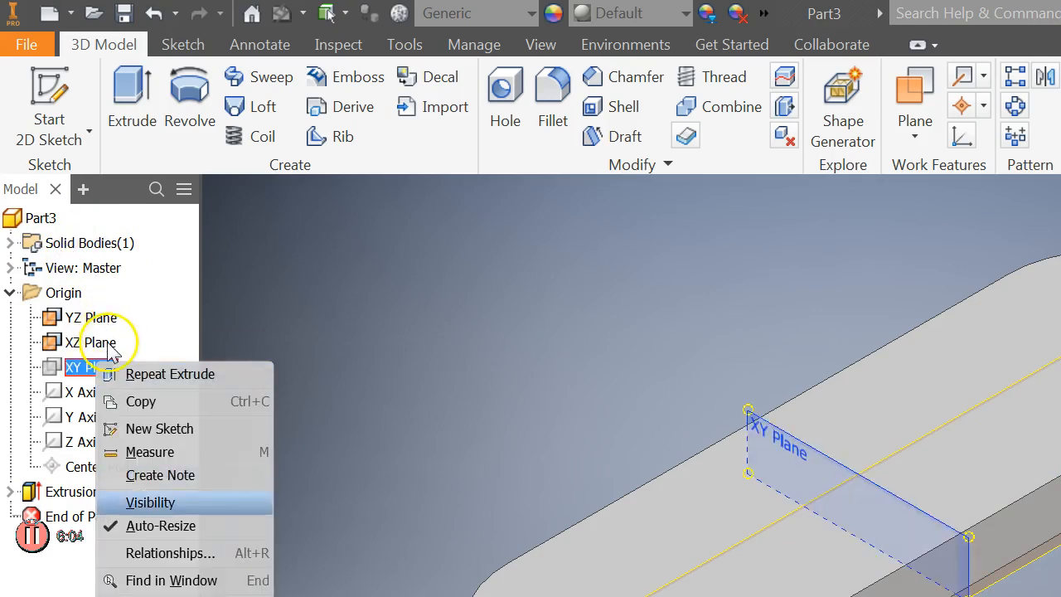
pyautogui.click(149, 503)
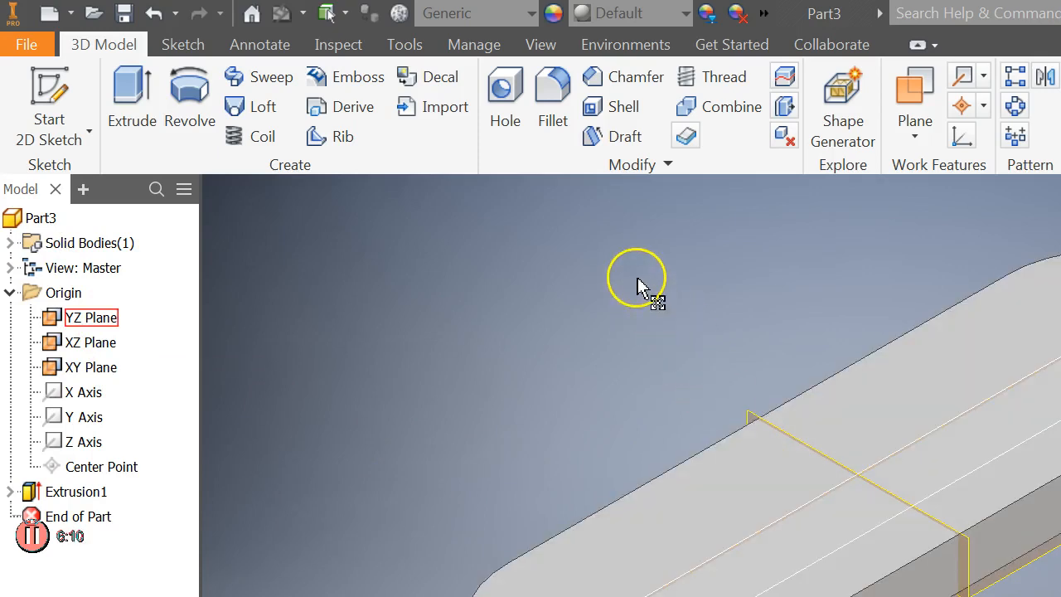
# - Start a new 2D sketch on the YZ Plane running lengthwise through the bar
pyautogui.click(48, 92)
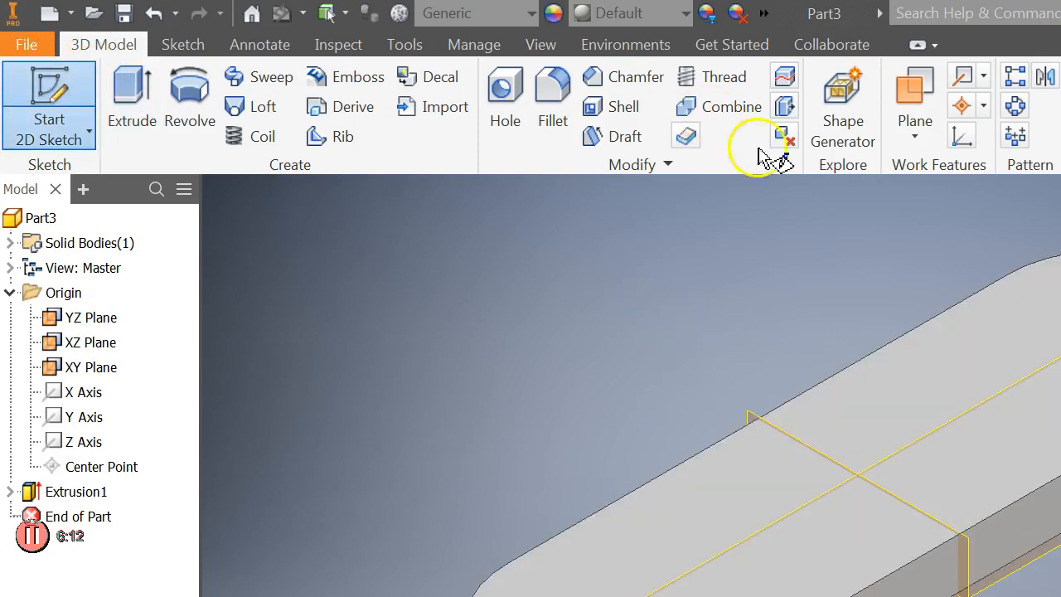
pyautogui.click(816, 183)
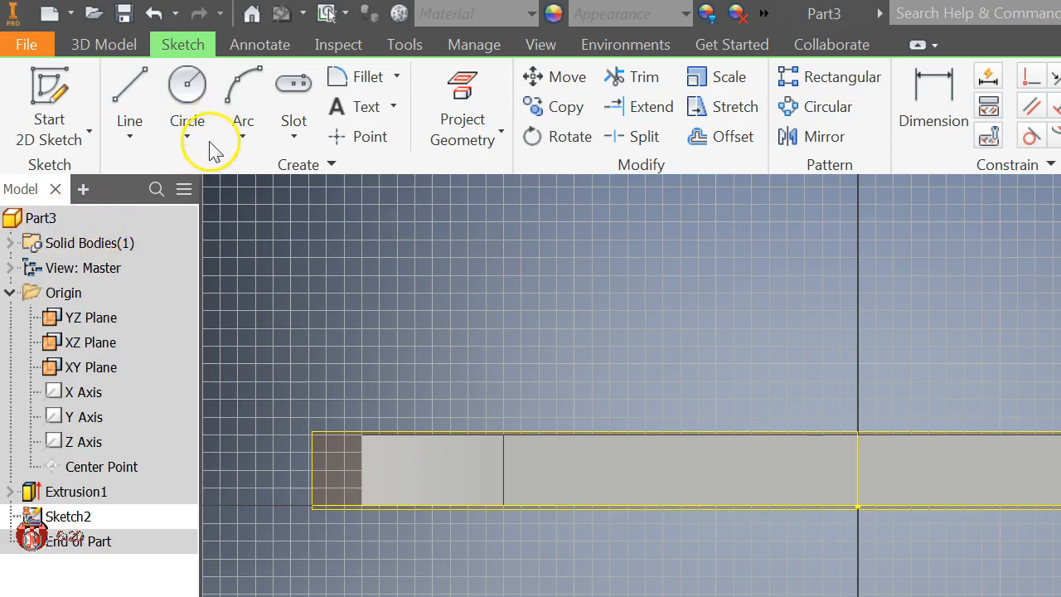
# - Draw a circle with a 4 in diameter centred on the sketch origin at the bar's bottom edge
pyautogui.press('c')
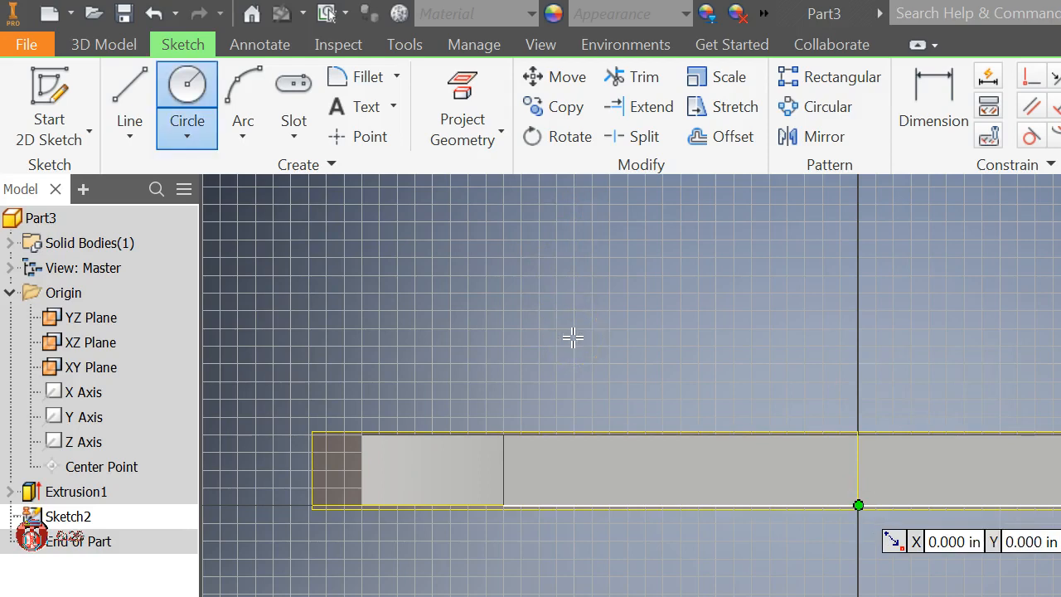
pyautogui.press('Return')
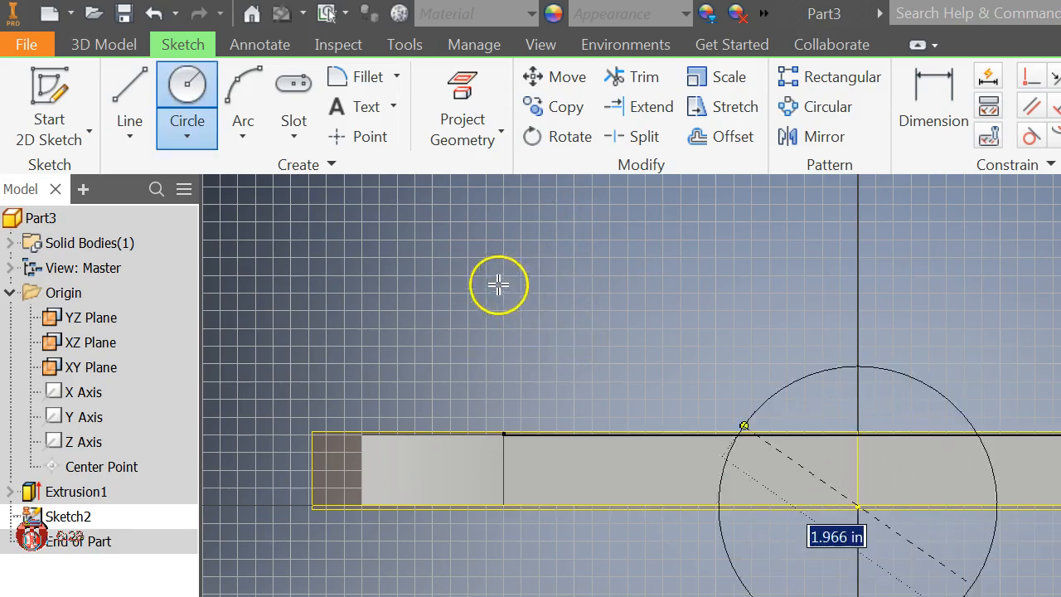
pyautogui.write('4')
pyautogui.press('Return')
# - Dimension the circle's diameter and set it to 2*1.75 in
pyautogui.press('d')
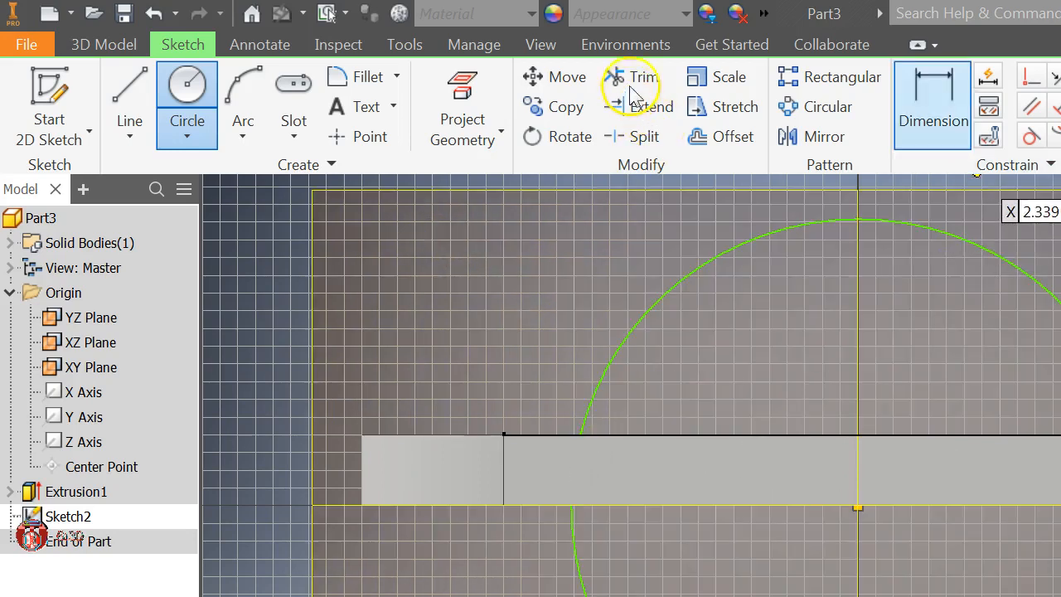
pyautogui.click(727, 197)
pyautogui.click(777, 175)
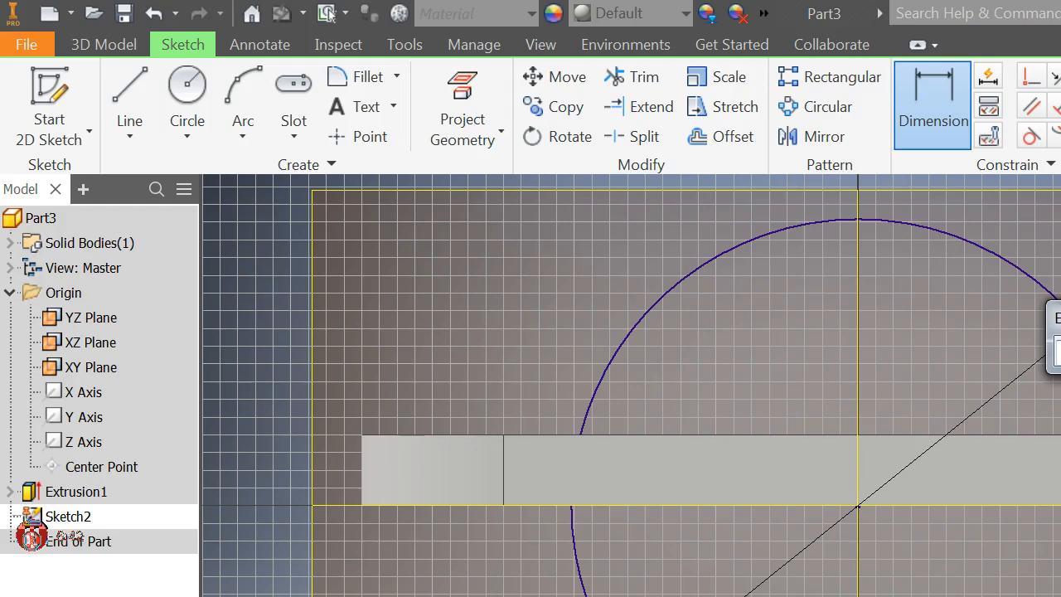
pyautogui.press('Return')
pyautogui.click(668, 256)
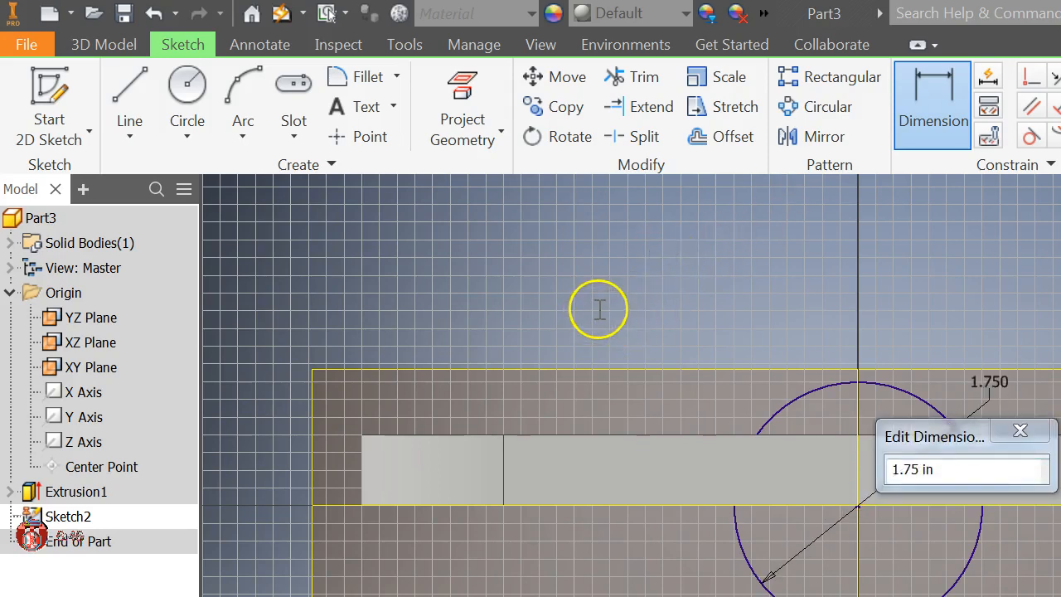
pyautogui.click(896, 469)
pyautogui.write('2*')
pyautogui.press('Return')
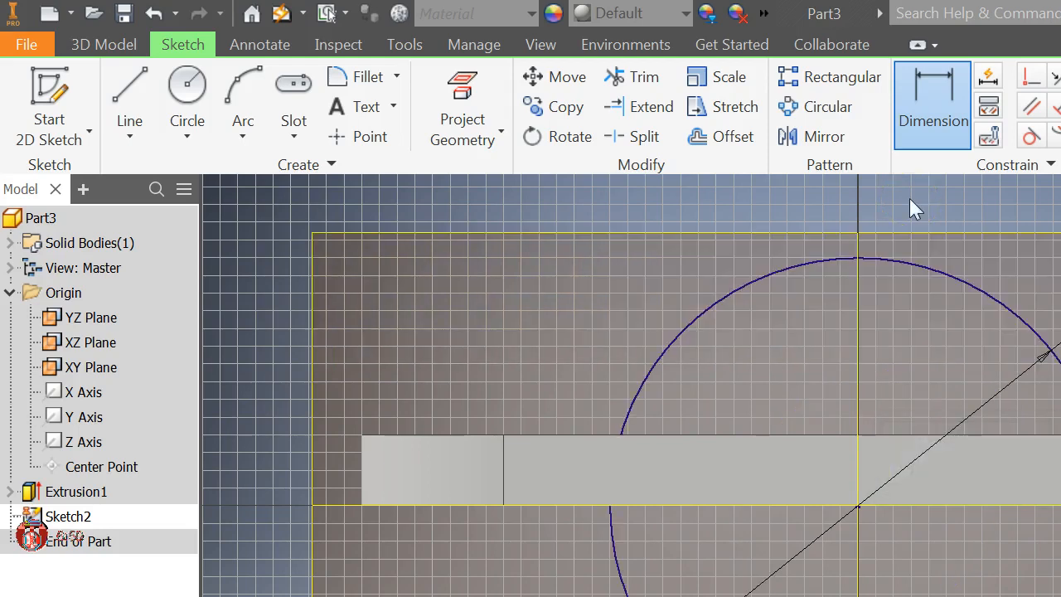
# - Draw a horizontal line across the full diameter of the circle, through its centre along the bar's bottom edge
pyautogui.press('l')
pyautogui.press('l')
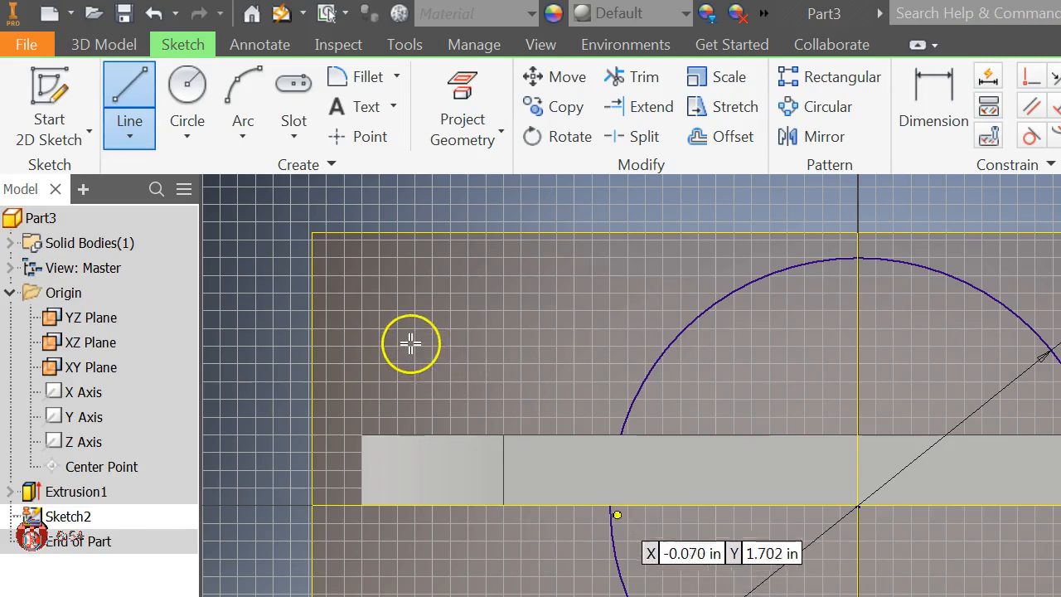
pyautogui.click(610, 504)
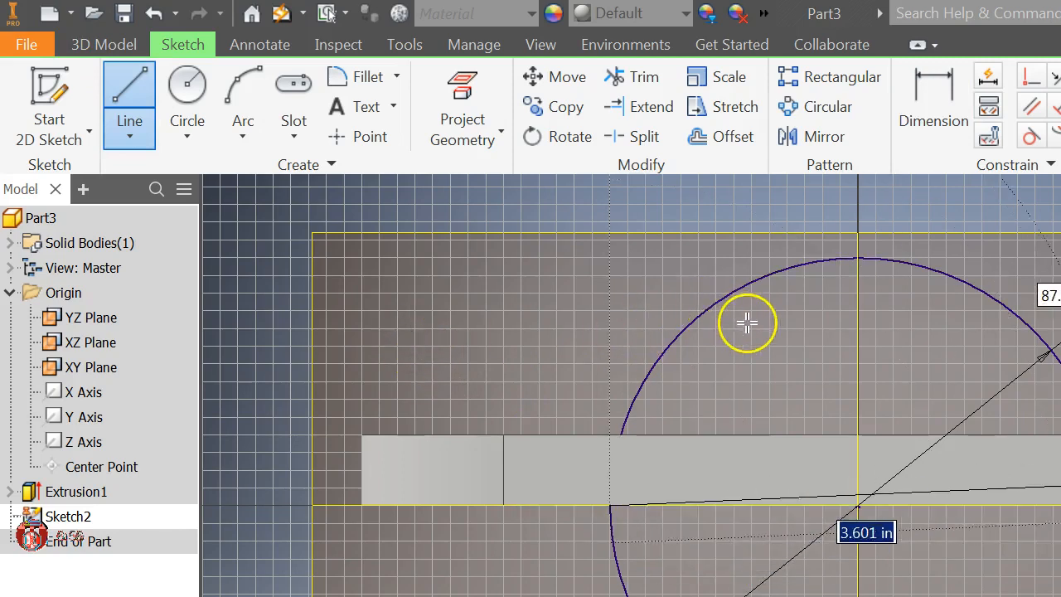
pyautogui.press('Escape')
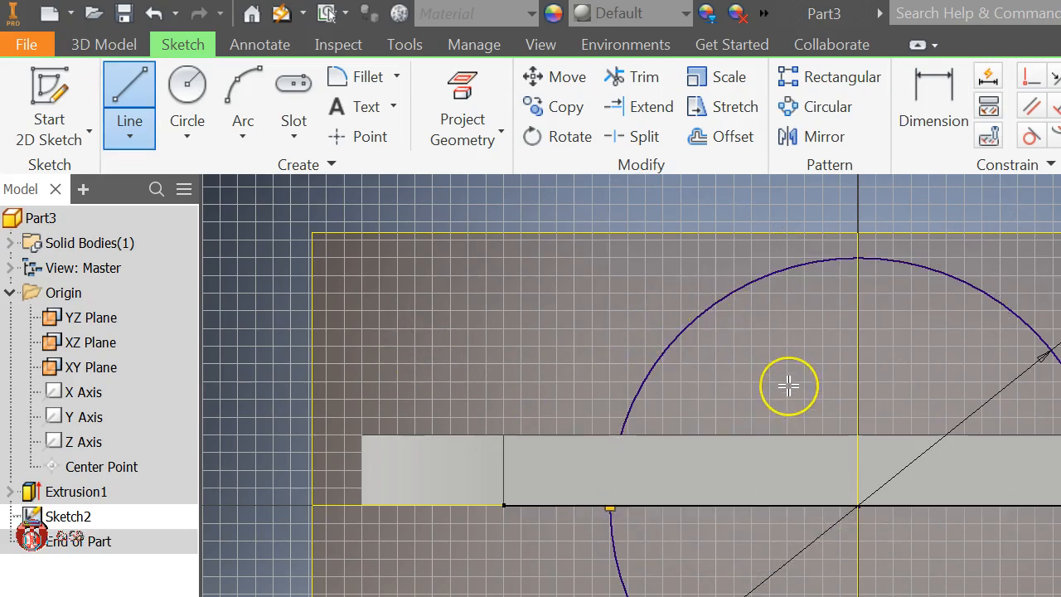
pyautogui.click(684, 353)
pyautogui.rightClick(784, 369)
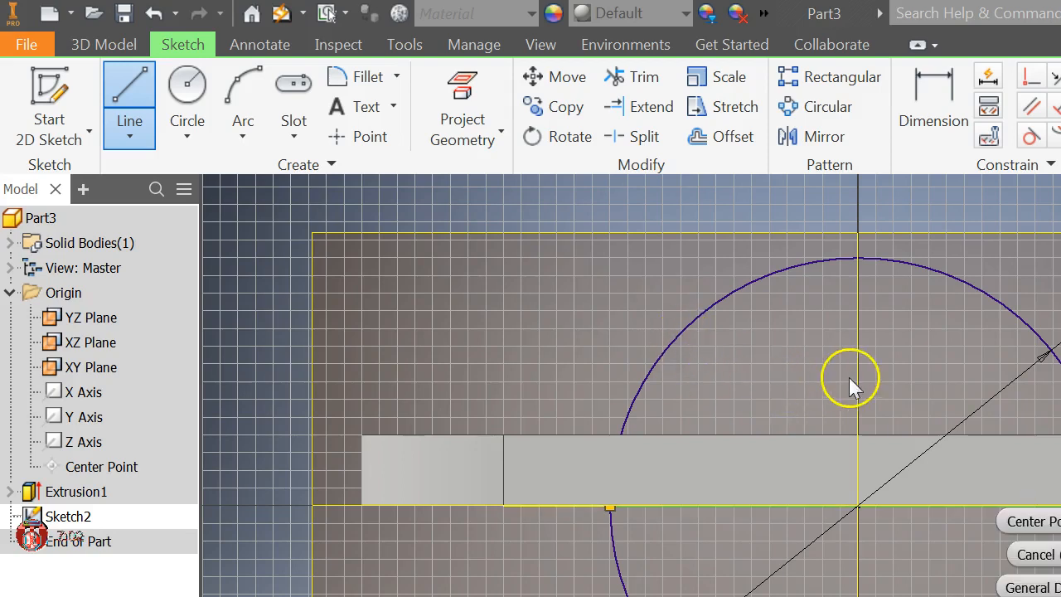
pyautogui.press('Escape')
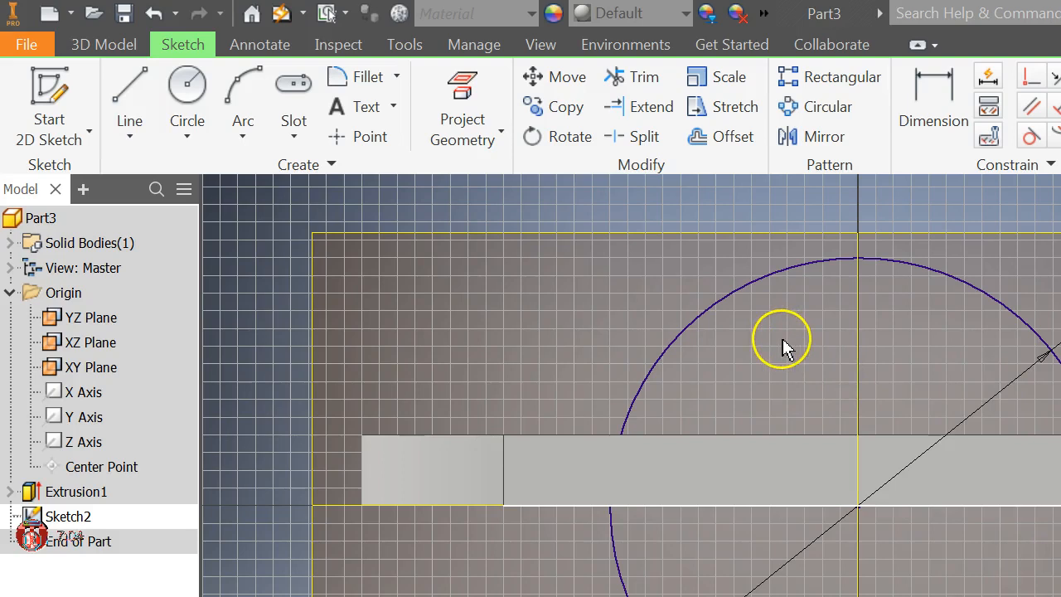
pyautogui.click(750, 397)
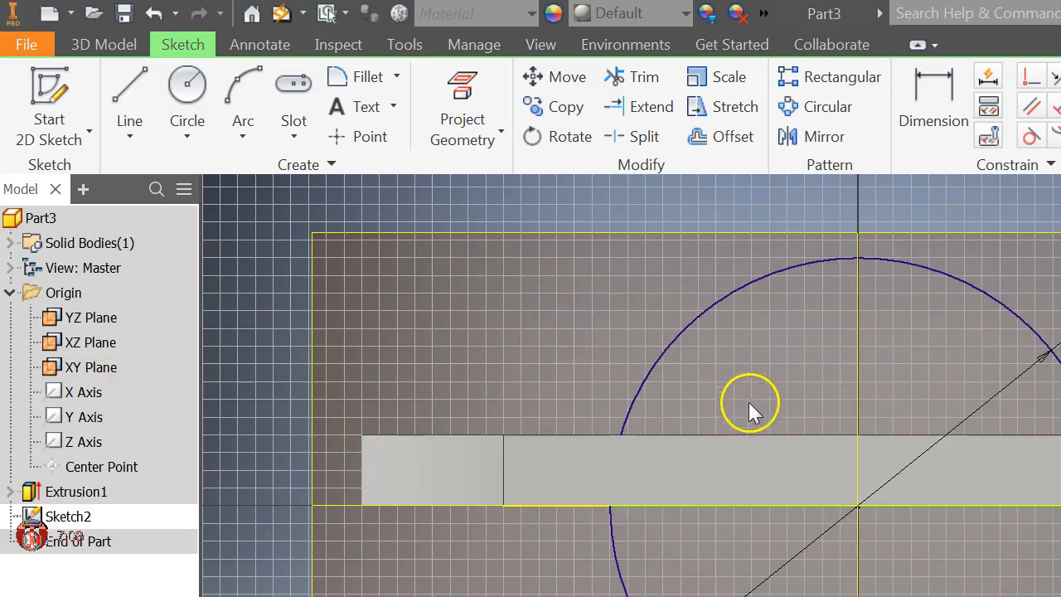
# - Set the model's visual style to Wireframe so the sketch line inside the bar can be seen
pyautogui.moveTo(619, 381)
pyautogui.keyDown('shift'); pyautogui.mouseDown(button='middle')
pyautogui.moveTo(622, 434)
pyautogui.moveTo(606, 395)
pyautogui.moveTo(601, 406)
pyautogui.moveTo(643, 381)
pyautogui.moveTo(655, 389)
pyautogui.mouseUp(button='middle'); pyautogui.keyUp('shift')
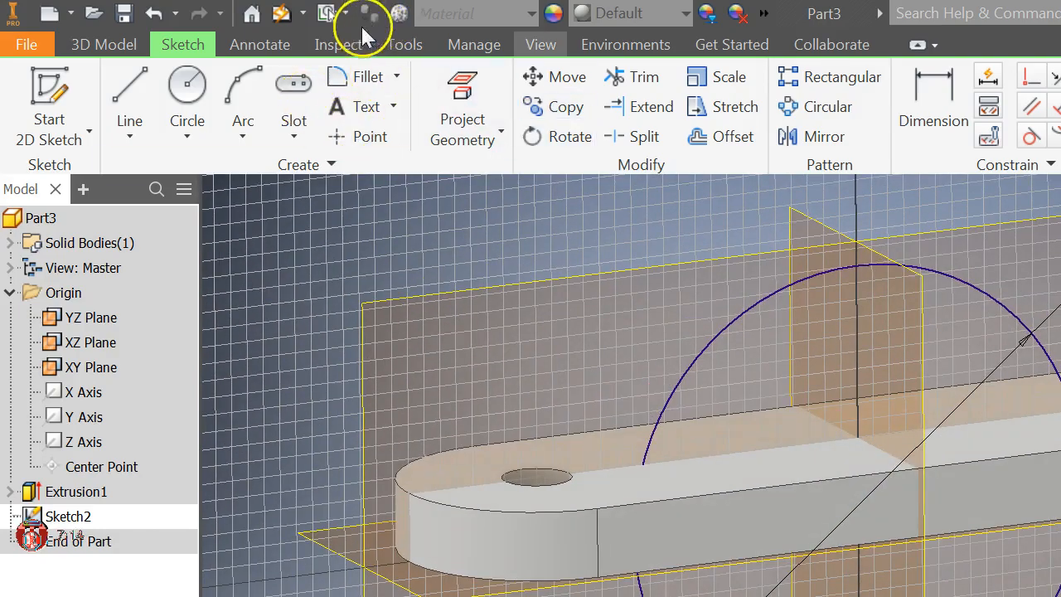
pyautogui.click(540, 44)
pyautogui.click(290, 127)
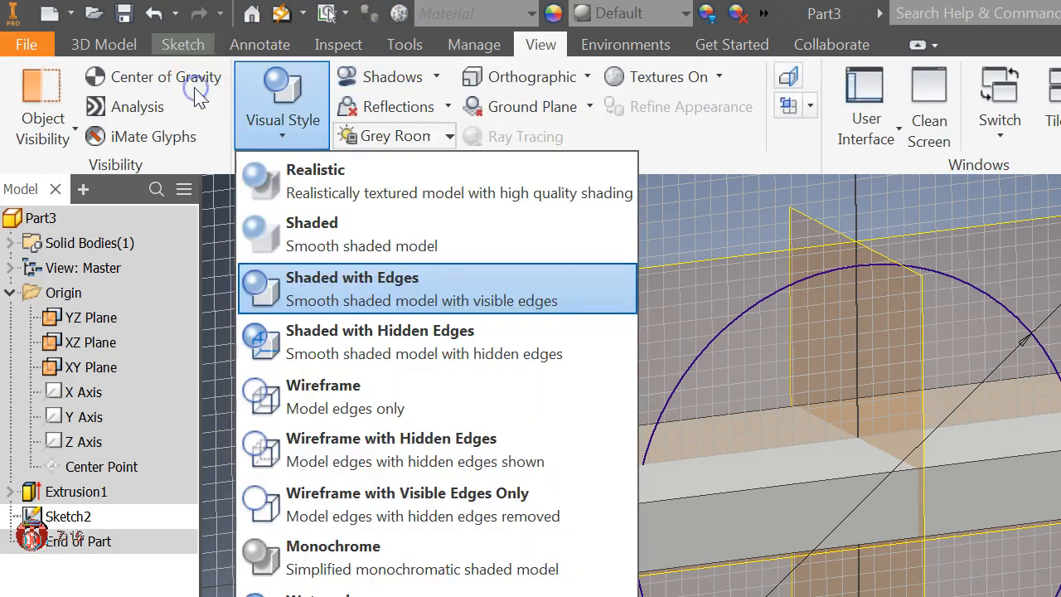
pyautogui.click(323, 397)
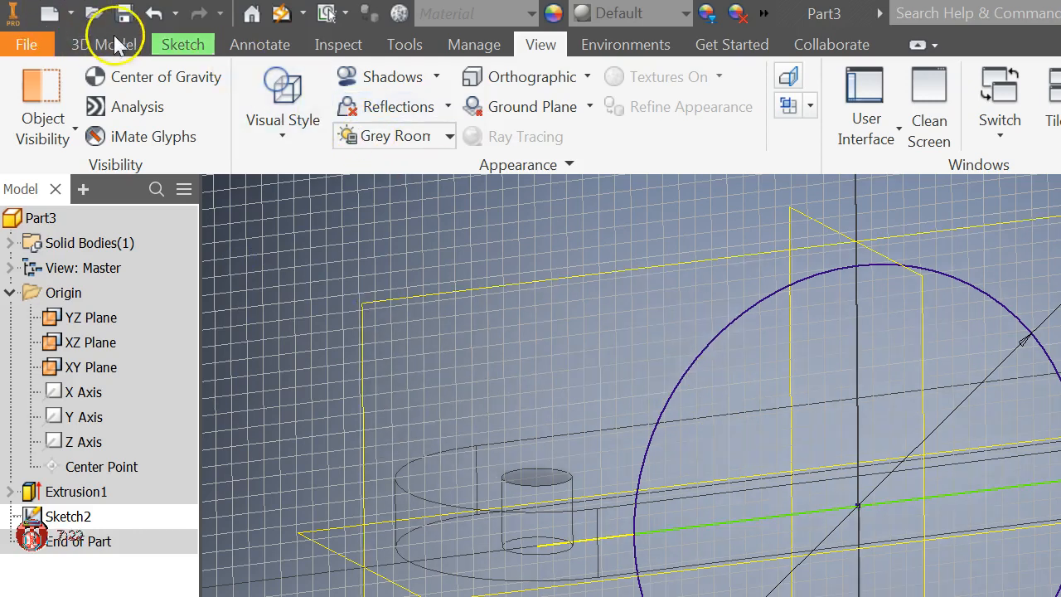
# - Trim away the lower half of the circle, keeping the arc above the horizontal line
pyautogui.click(180, 44)
pyautogui.press('x')
pyautogui.click(679, 442)
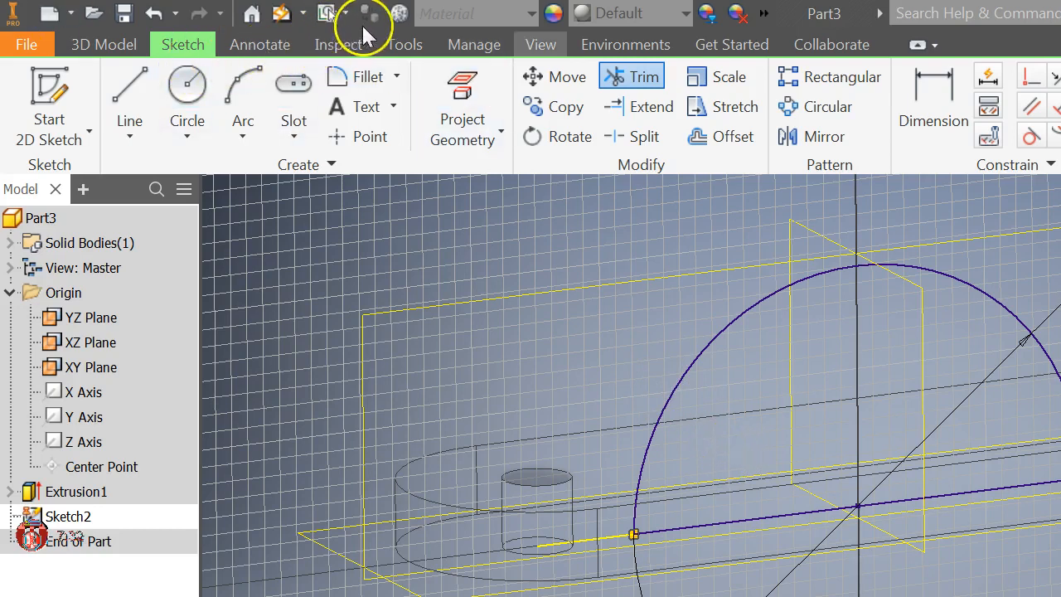
# - Set the model's visual style back to Shaded with Edges
pyautogui.click(540, 44)
pyautogui.click(280, 98)
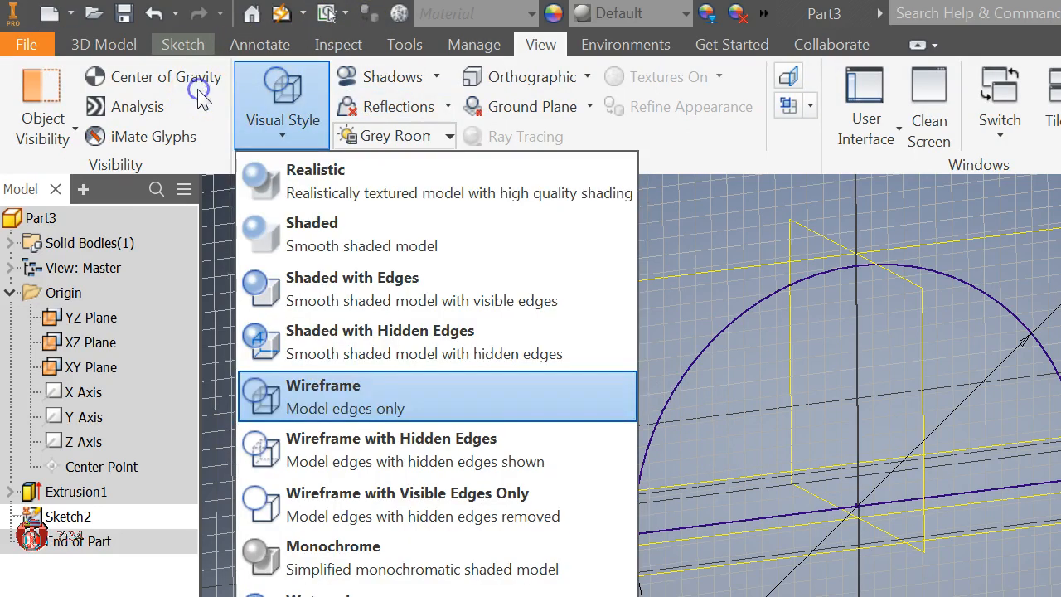
pyautogui.click(229, 197)
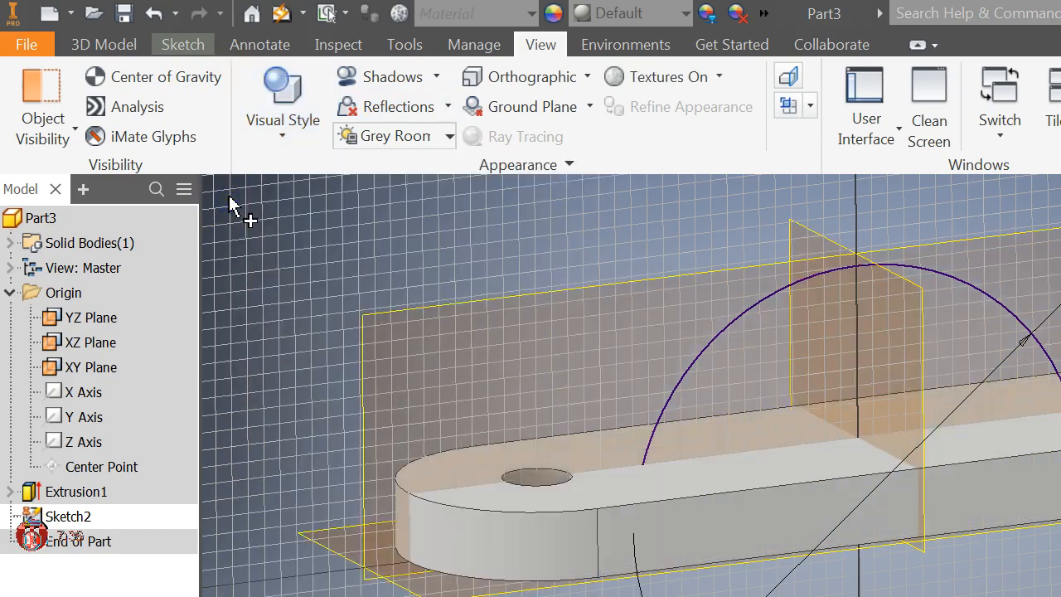
pyautogui.rightClick(65, 210)
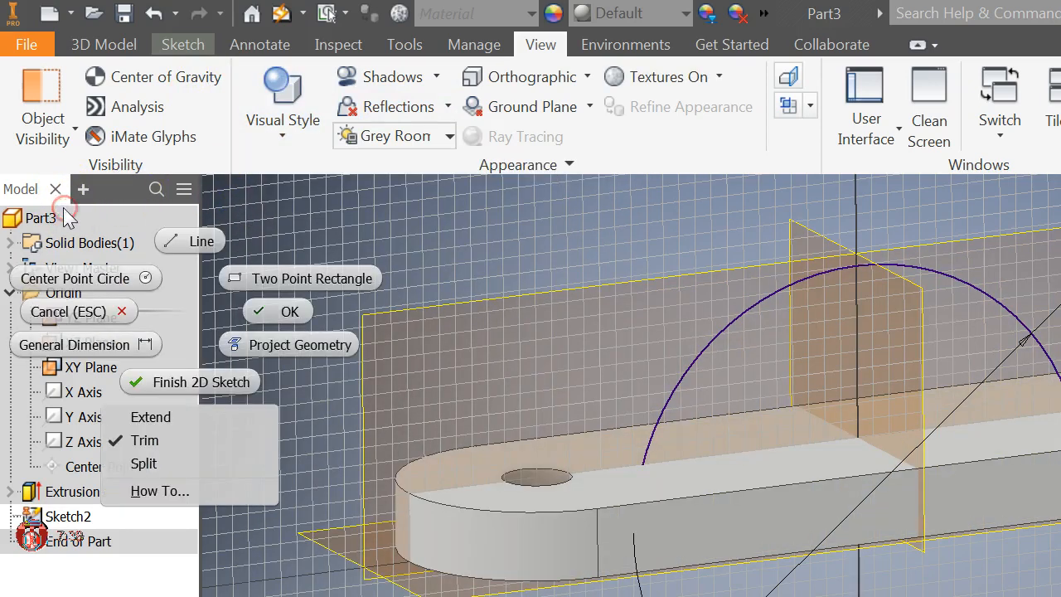
pyautogui.click(234, 149)
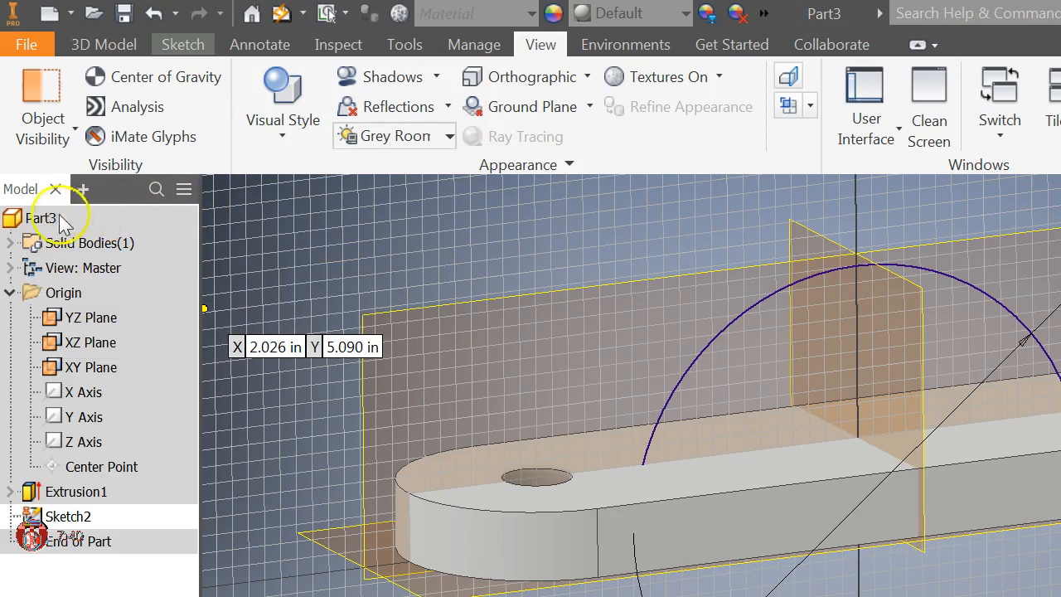
pyautogui.rightClick(70, 248)
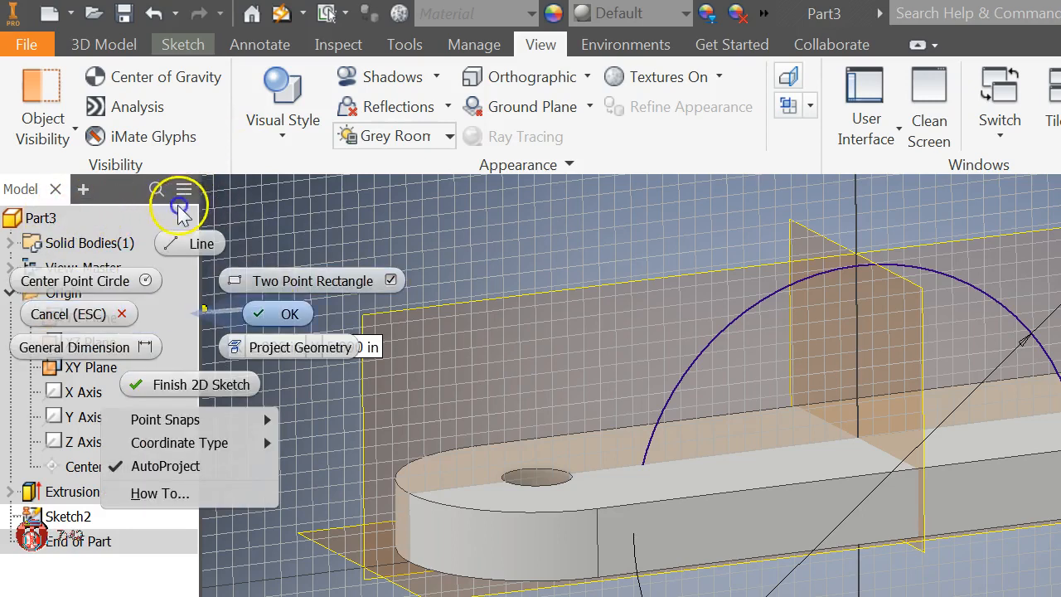
pyautogui.click(177, 205)
# - Turn off the visibility of the YZ, XZ and XY origin planes
pyautogui.rightClick(62, 209)
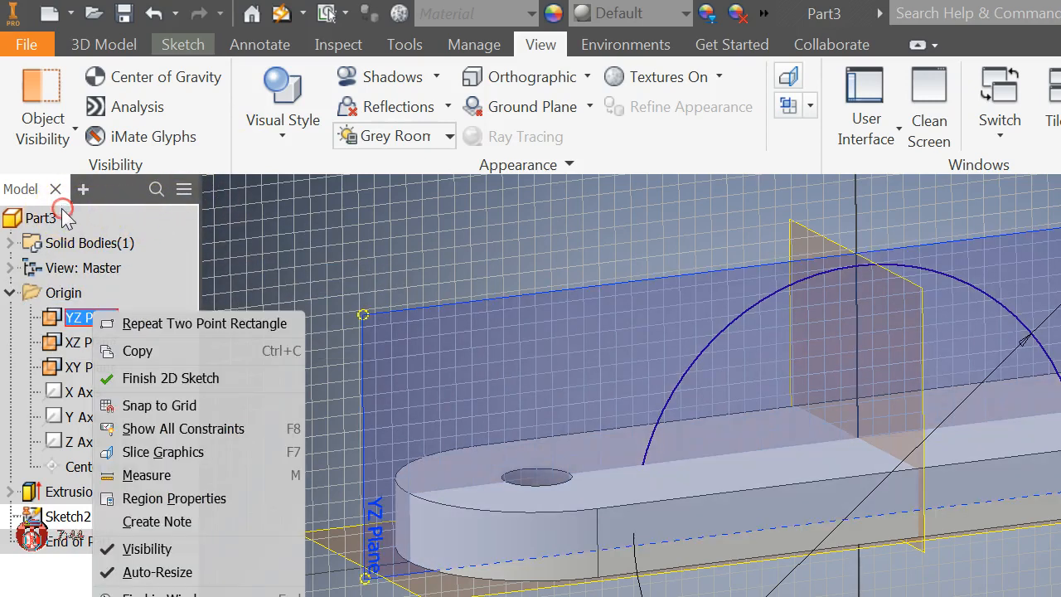
pyautogui.click(147, 549)
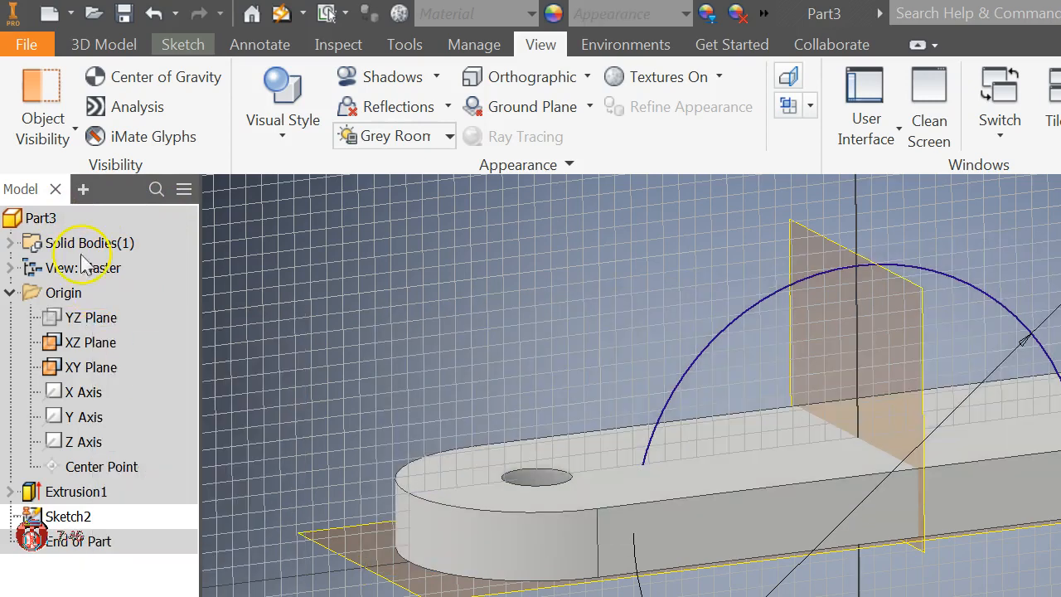
pyautogui.rightClick(108, 342)
pyautogui.click(184, 578)
pyautogui.rightClick(103, 368)
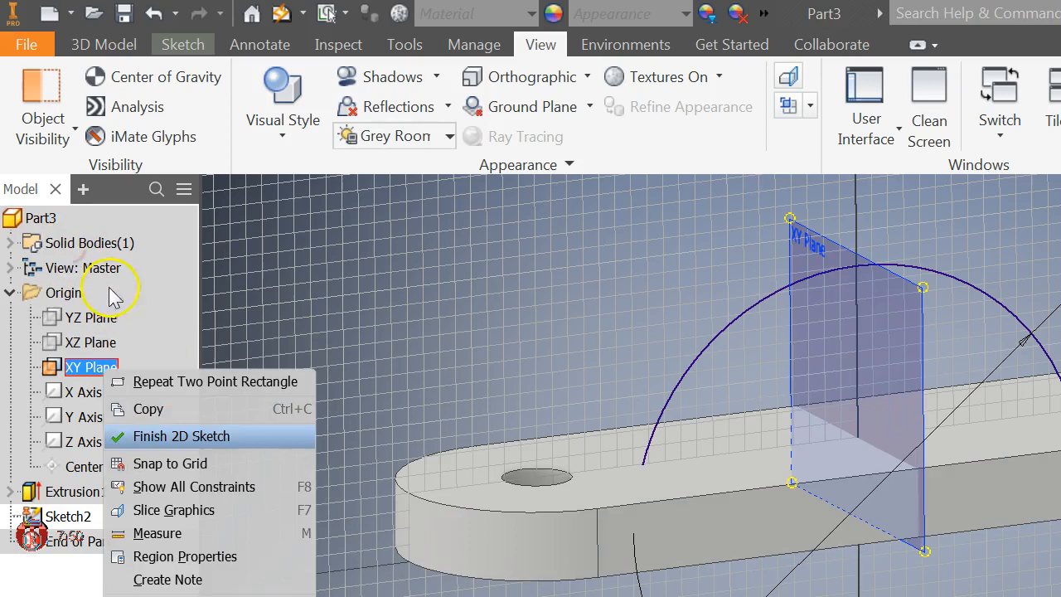
pyautogui.click(154, 408)
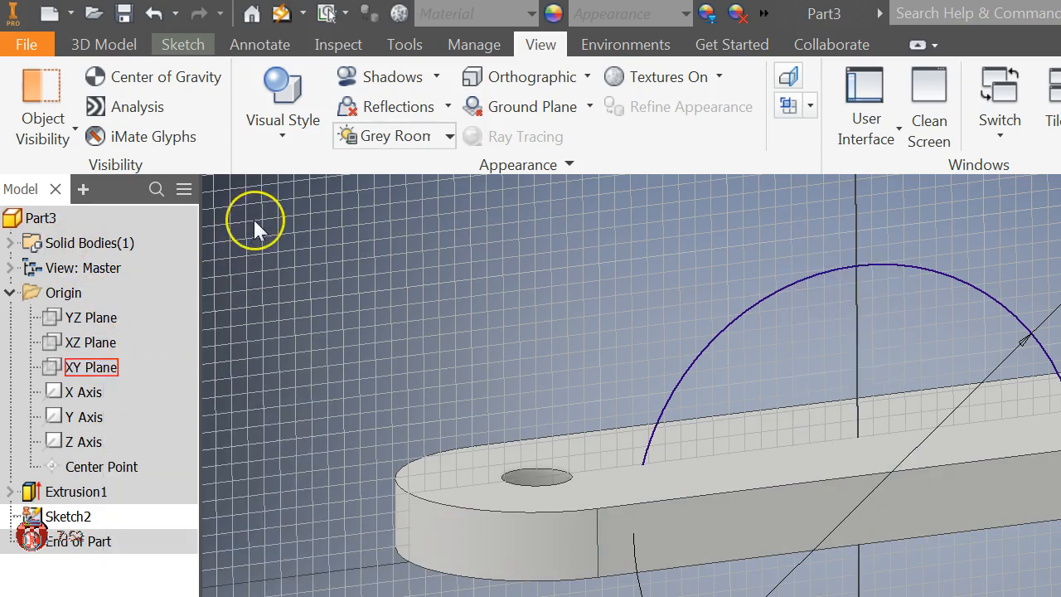
# - Finish the sketch and extrude the half-circle profile symmetrically to both sides, joining it to the bar
pyautogui.rightClick(225, 191)
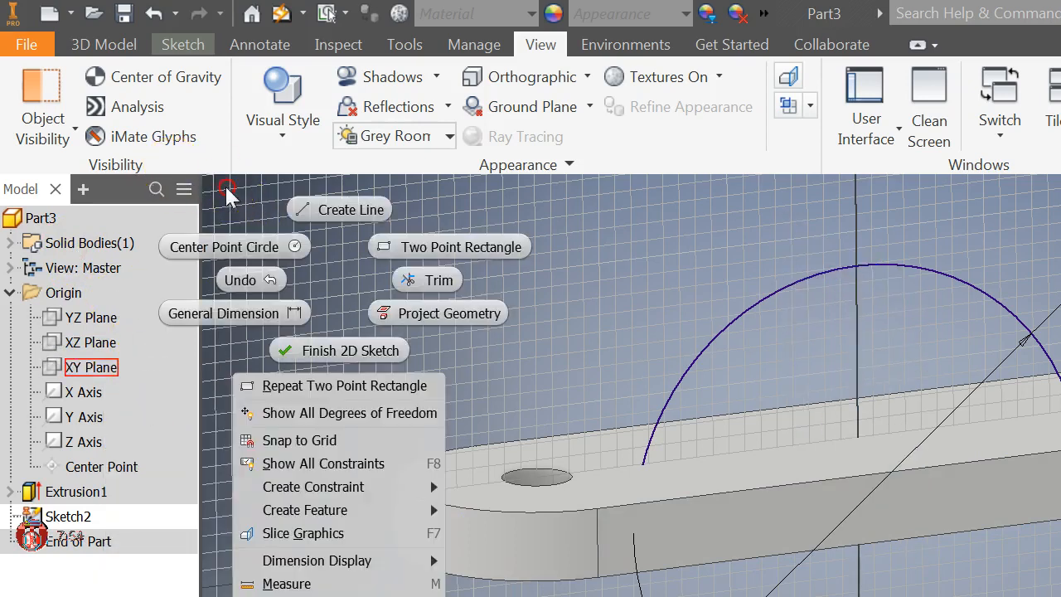
pyautogui.click(233, 231)
pyautogui.click(132, 98)
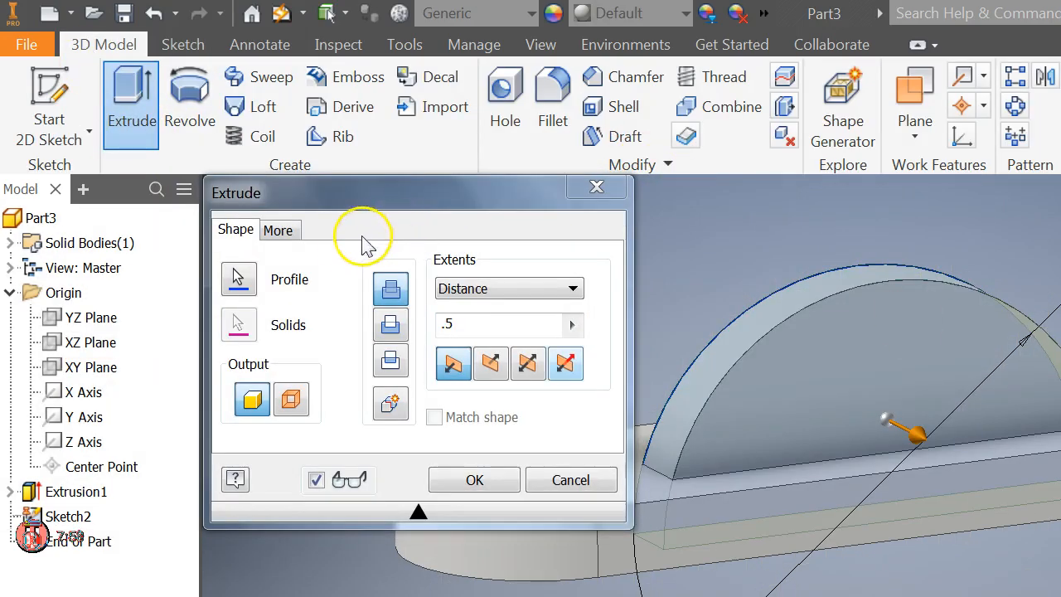
pyautogui.click(527, 362)
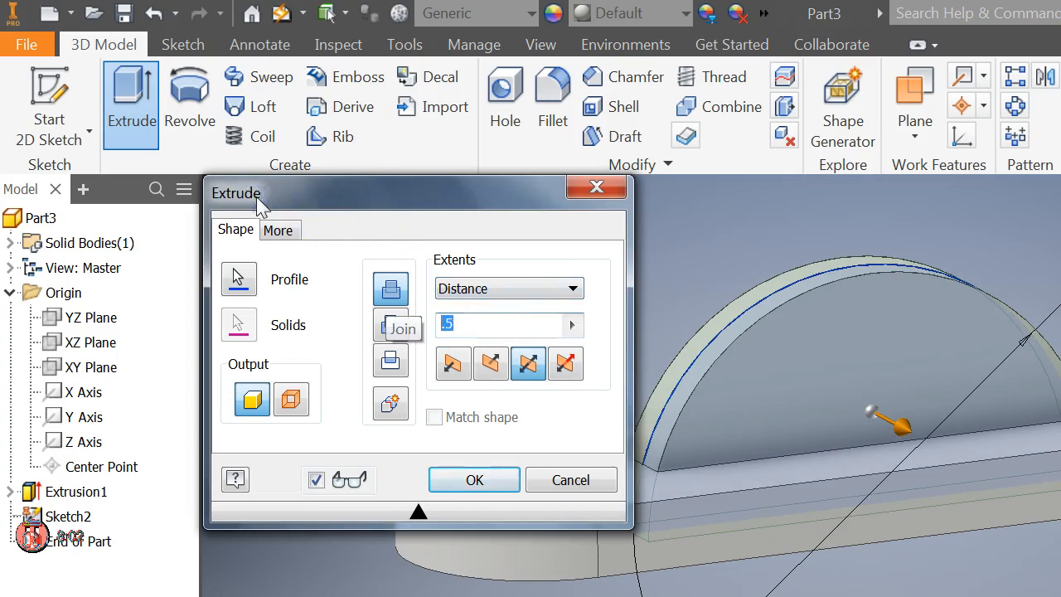
pyautogui.press('Return')
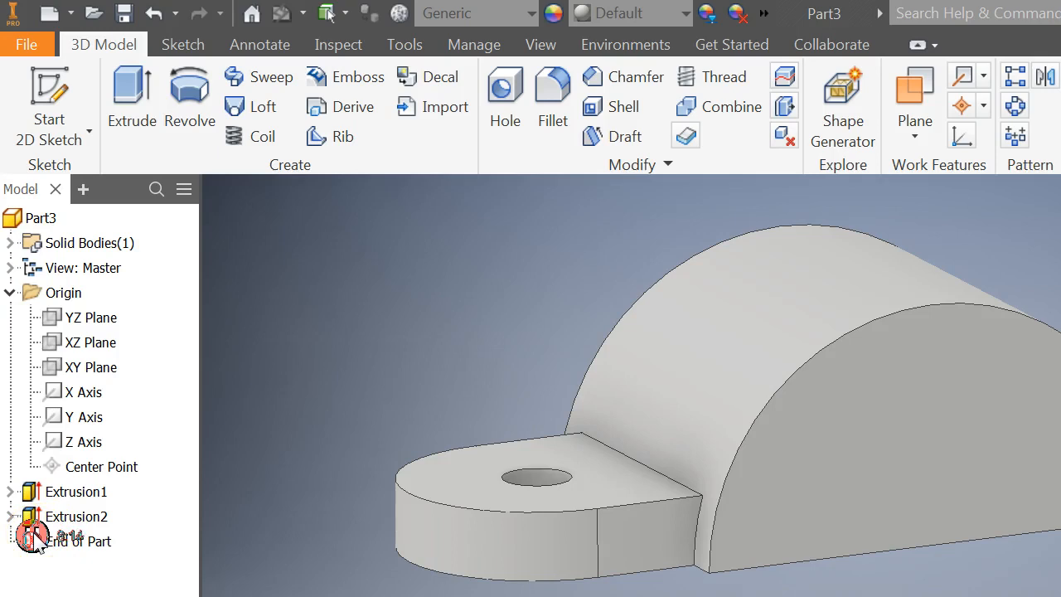
# - Start a sketch on the half-round body's flat front face and draw a rectangle about 3.21 in wide, overlapping the bottom edge
pyautogui.click(42, 78)
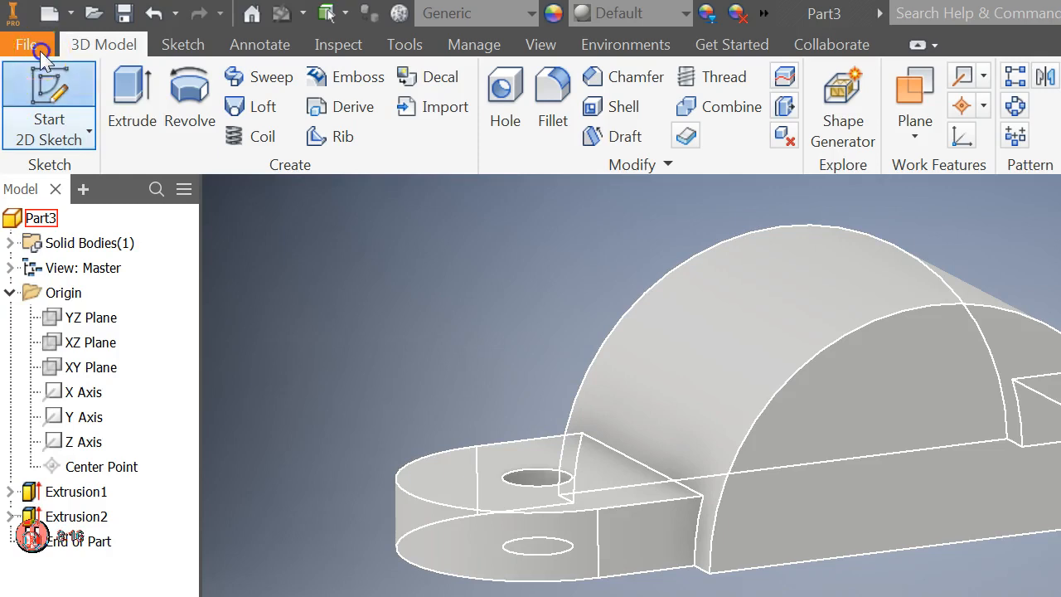
pyautogui.click(635, 254)
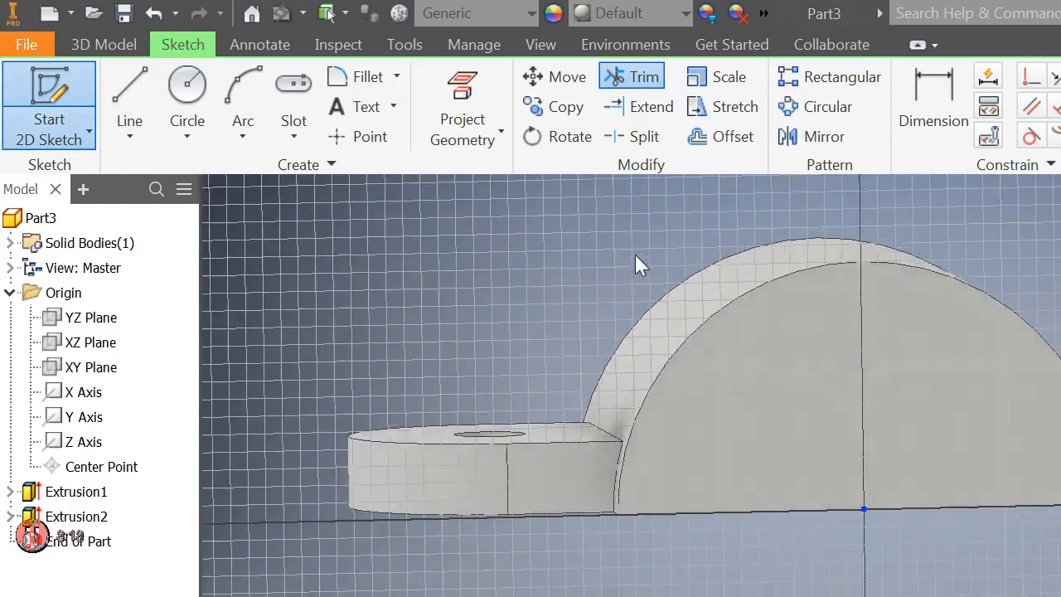
pyautogui.click(292, 133)
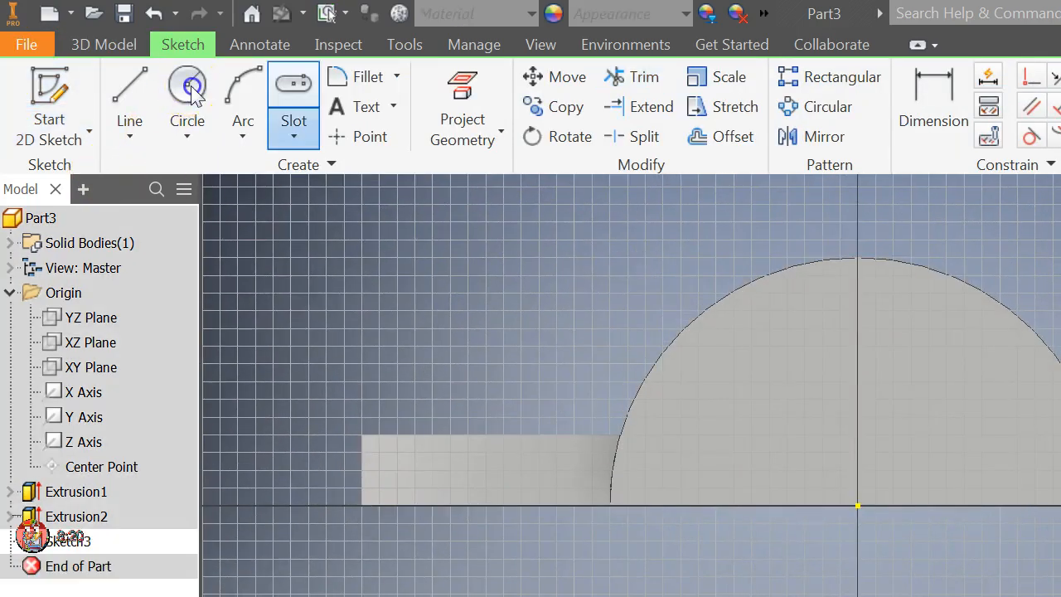
pyautogui.click(357, 181)
pyautogui.click(699, 390)
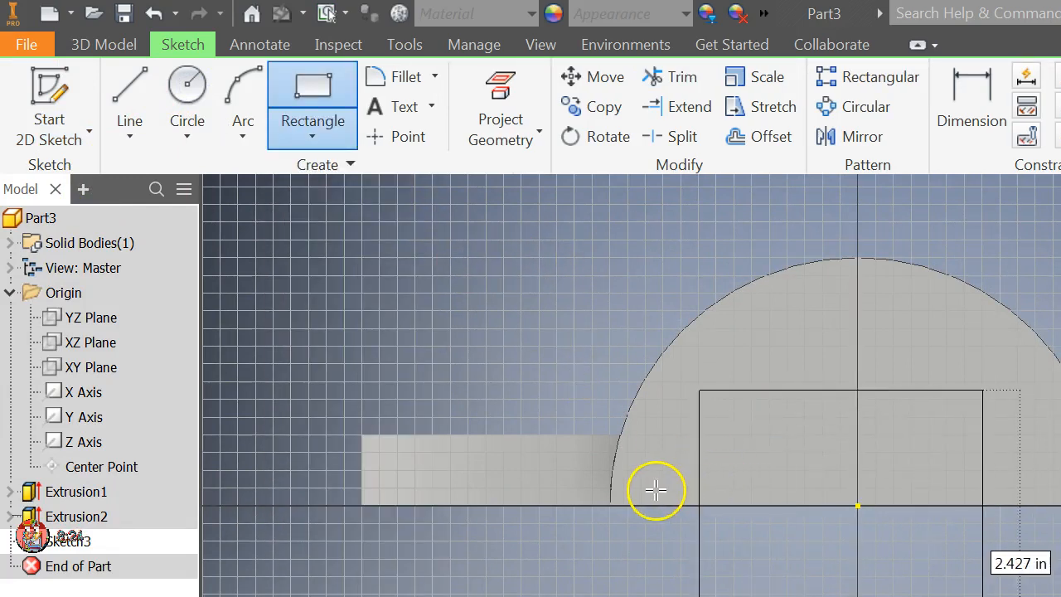
pyautogui.click(769, 473)
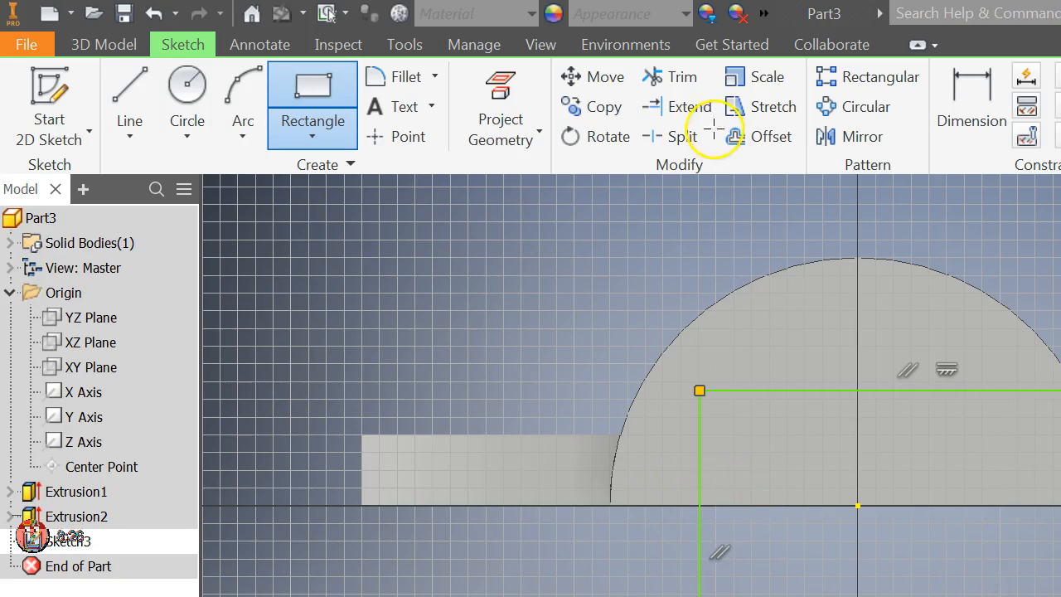
# - Dimension the rectangle's width along its top edge, accepting the drawn value
pyautogui.click(975, 93)
pyautogui.click(975, 391)
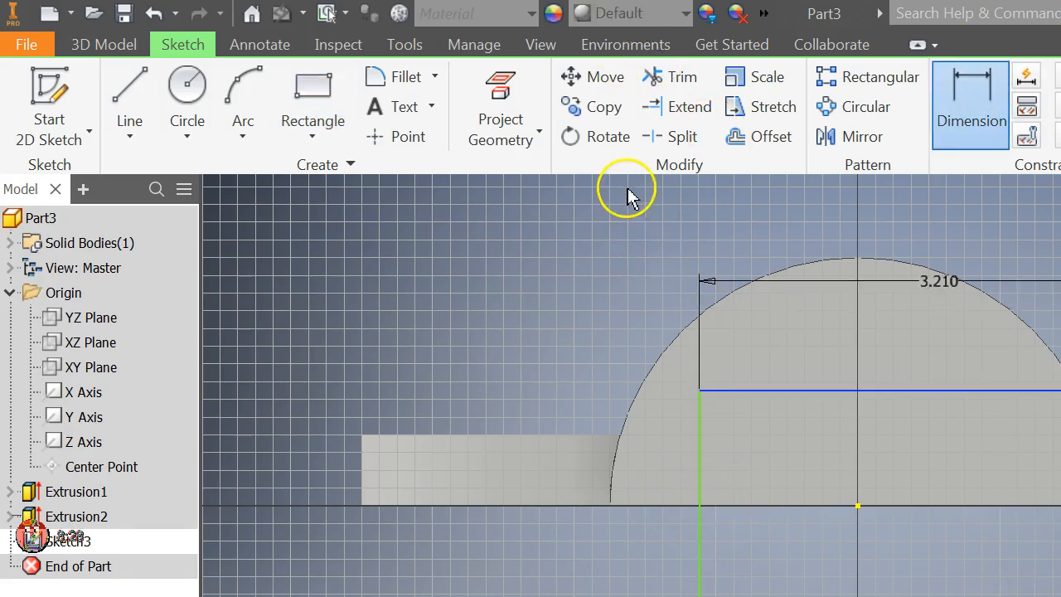
pyautogui.click(947, 208)
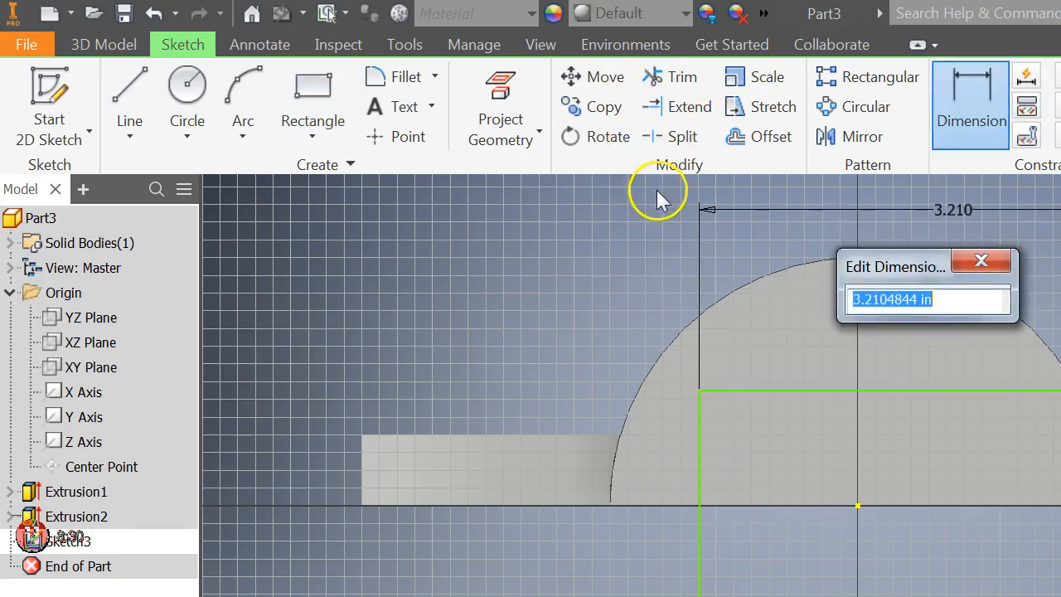
pyautogui.press('Return')
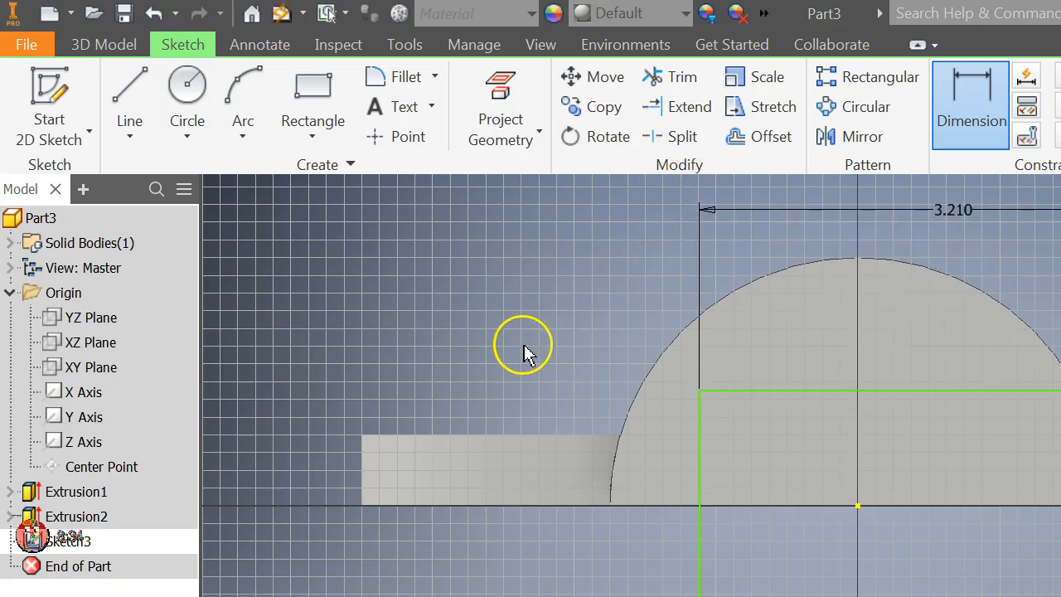
# - Dimension the rectangle's left side from the sketch centre point as d11/2, half of the rectangle's width
pyautogui.click(699, 426)
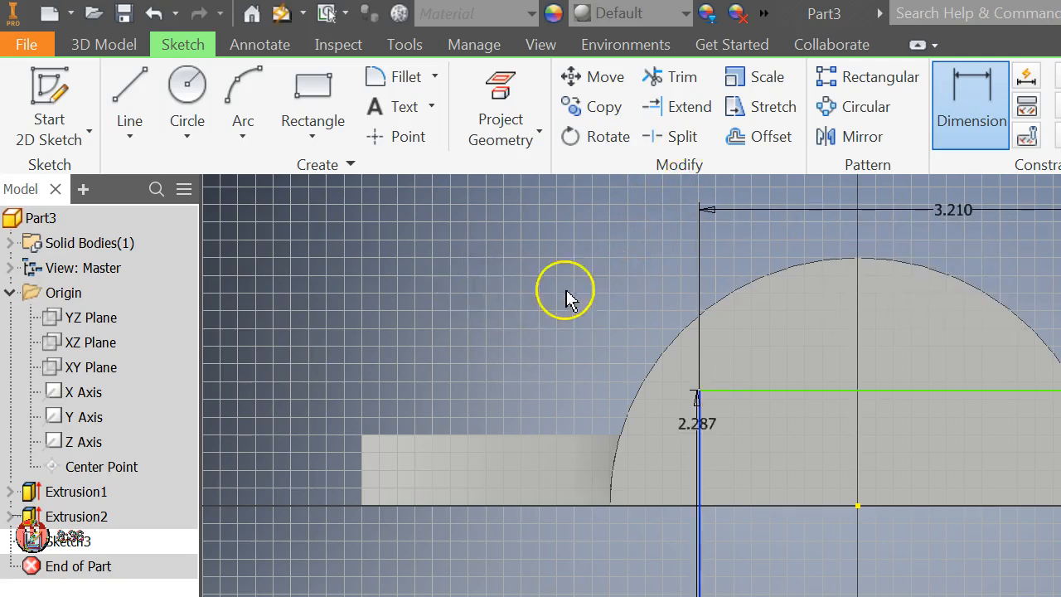
pyautogui.click(573, 341)
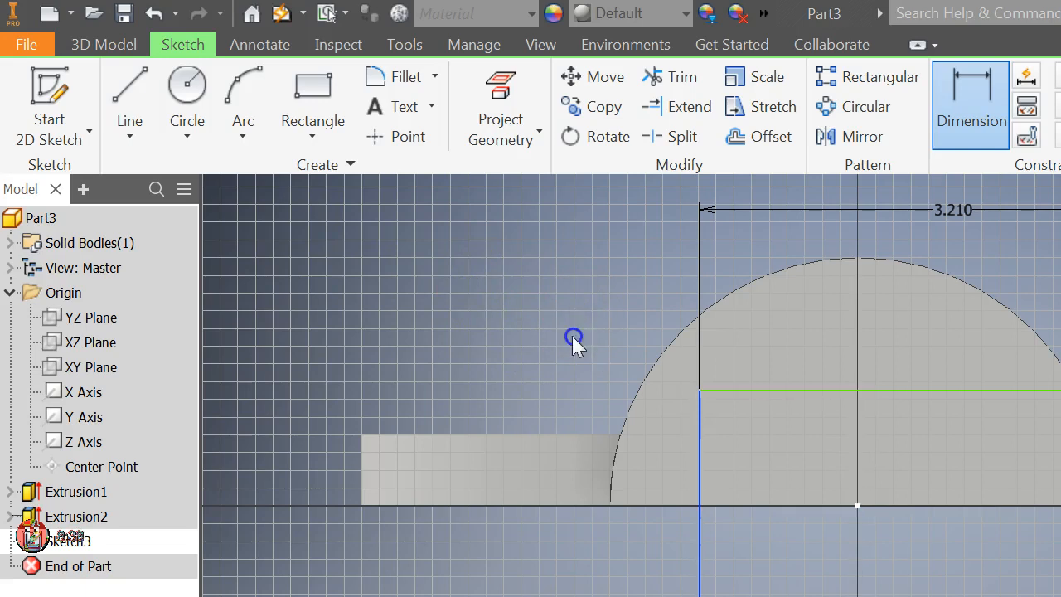
pyautogui.click(542, 206)
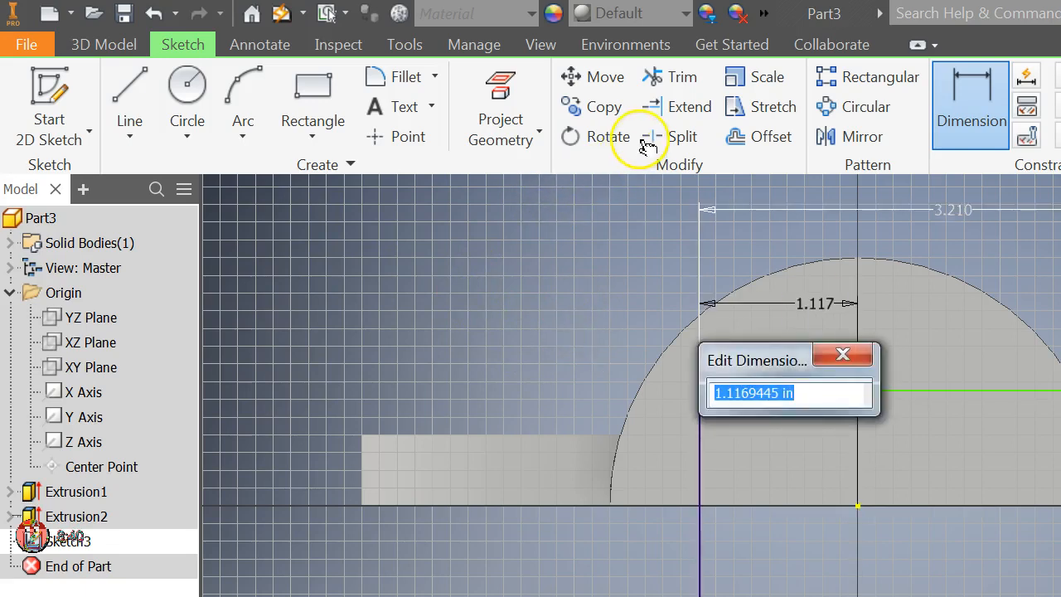
pyautogui.write('d11/2')
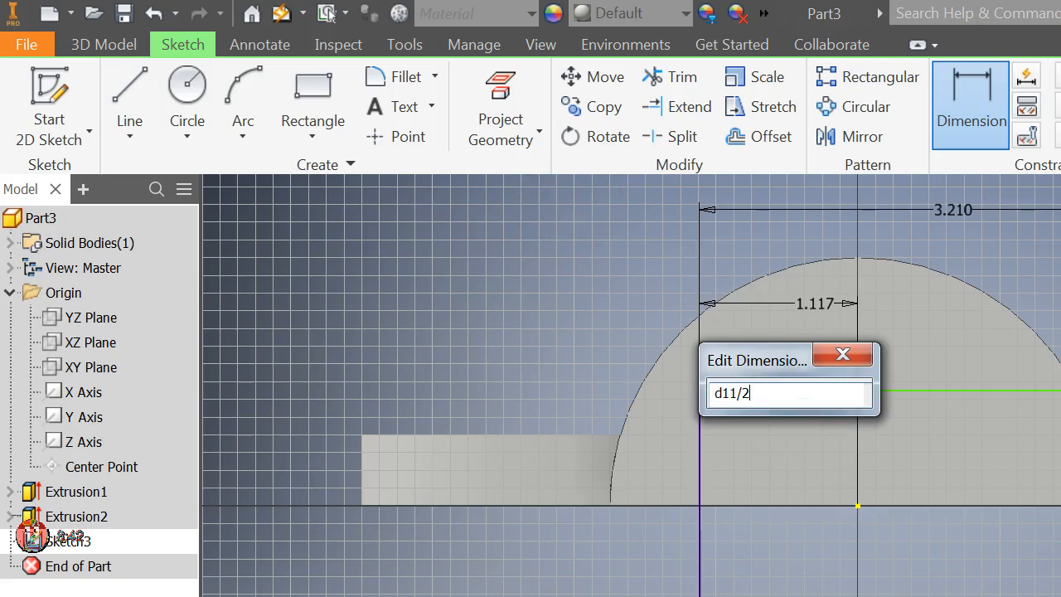
pyautogui.press('Return')
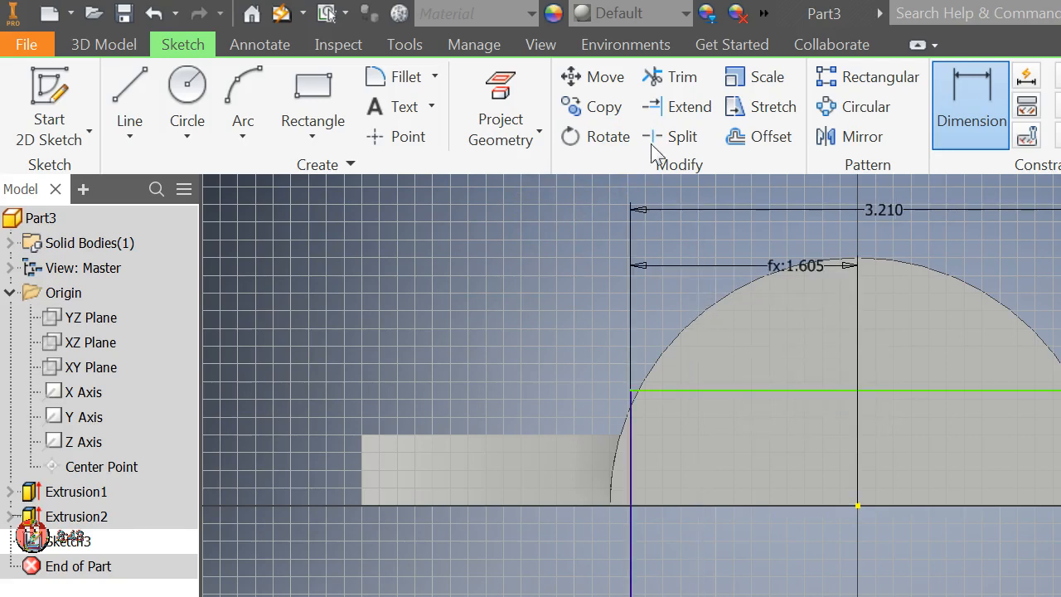
# - Set the rectangle's overall width dimension to 2 in
pyautogui.click(591, 146)
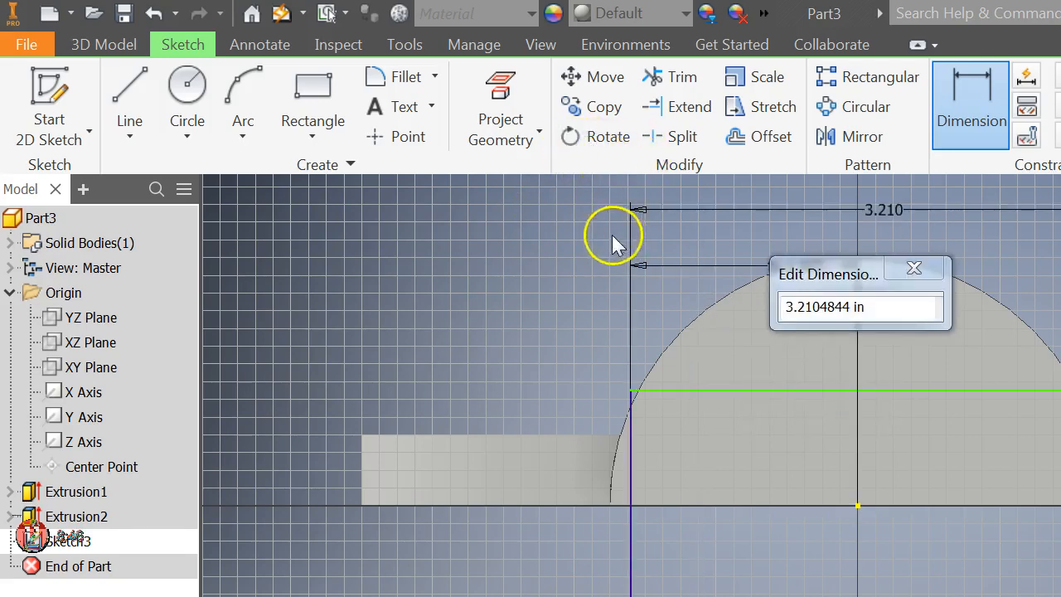
pyautogui.click(585, 206)
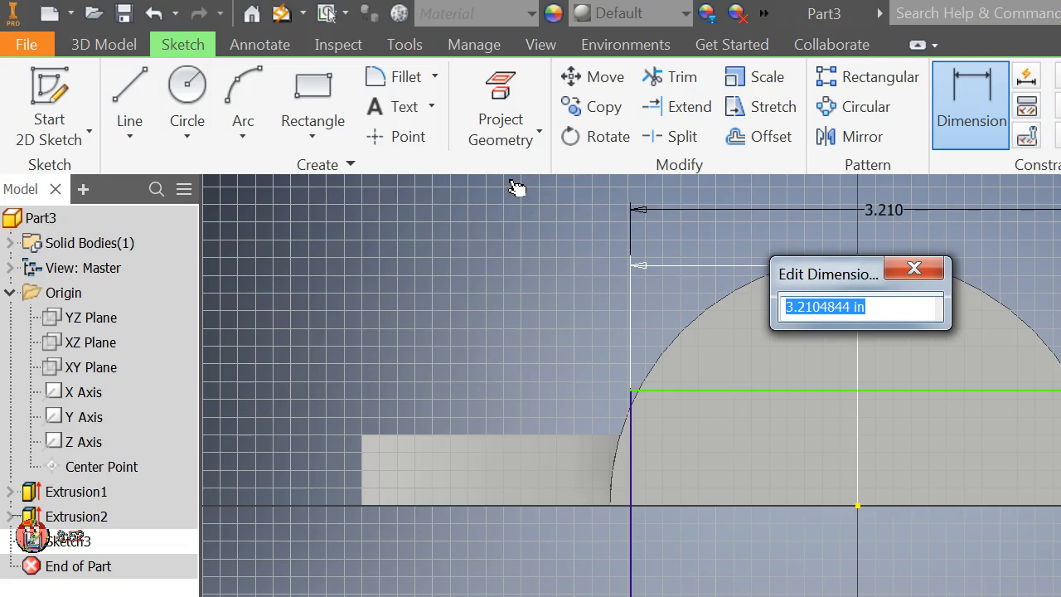
pyautogui.write('2')
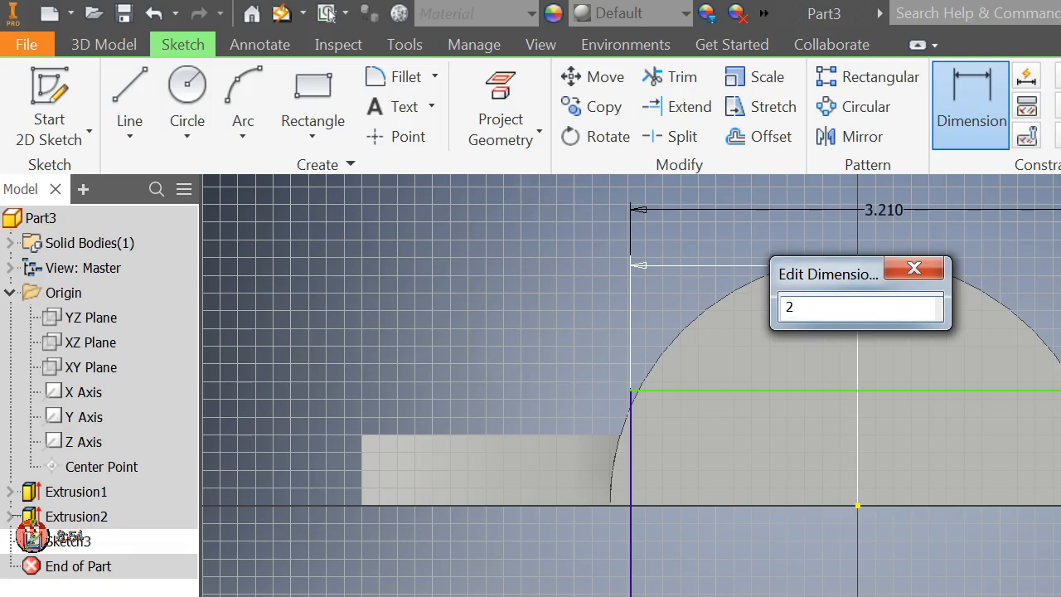
pyautogui.press('Return')
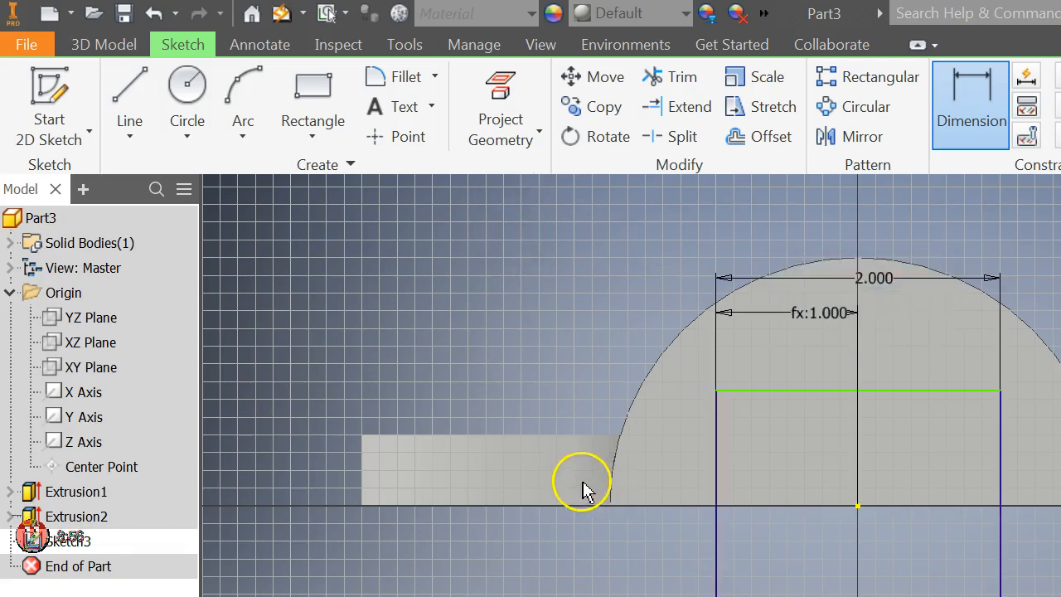
# - Dimension the rectangle's bottom edge at 0 from the body's bottom edge and set the rectangle's height to 1 in
pyautogui.click(918, 508)
pyautogui.press('Return')
pyautogui.click(475, 306)
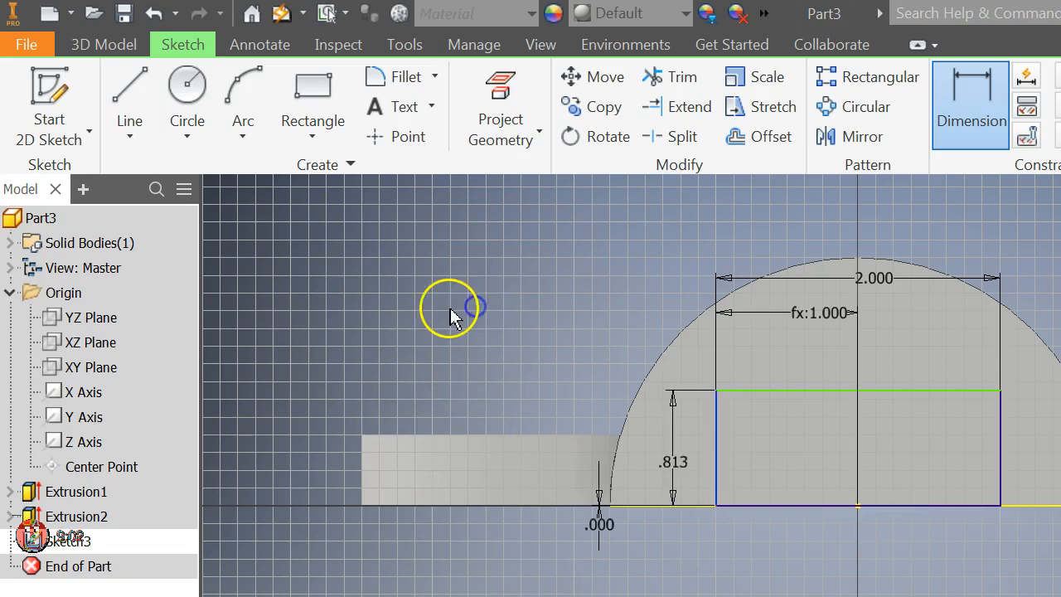
pyautogui.write('1')
pyautogui.press('Return')
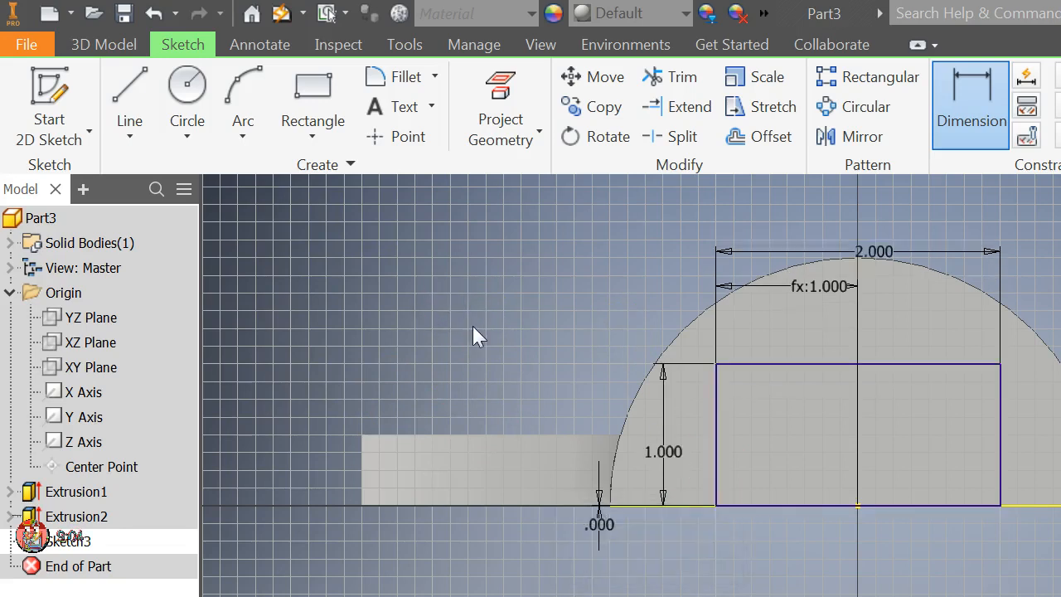
# - Finish the sketch and extrude the rectangle as a cut through the whole half-round body with extents All
pyautogui.rightClick(308, 212)
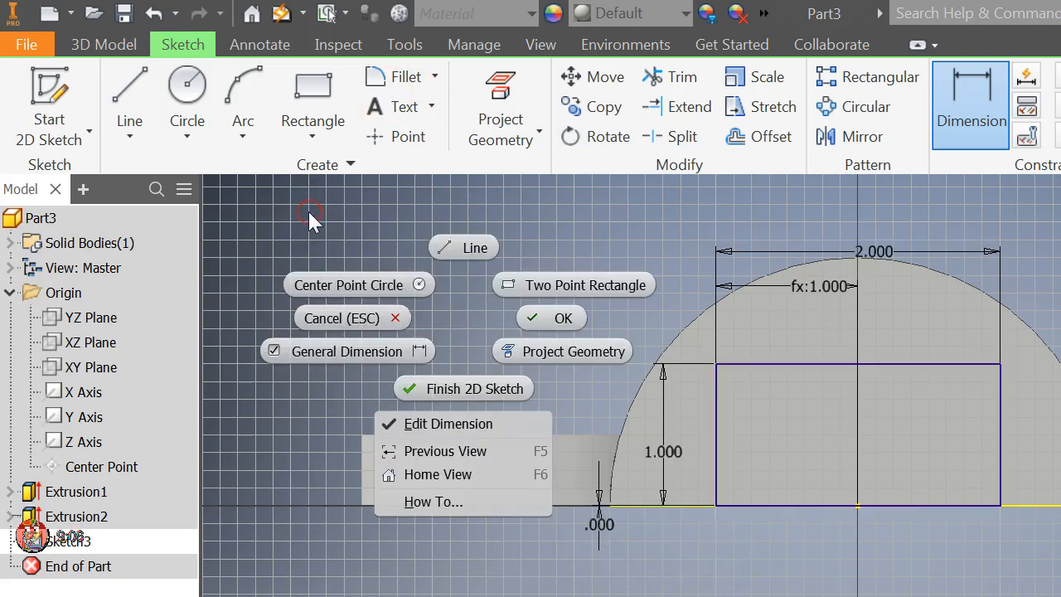
pyautogui.click(314, 261)
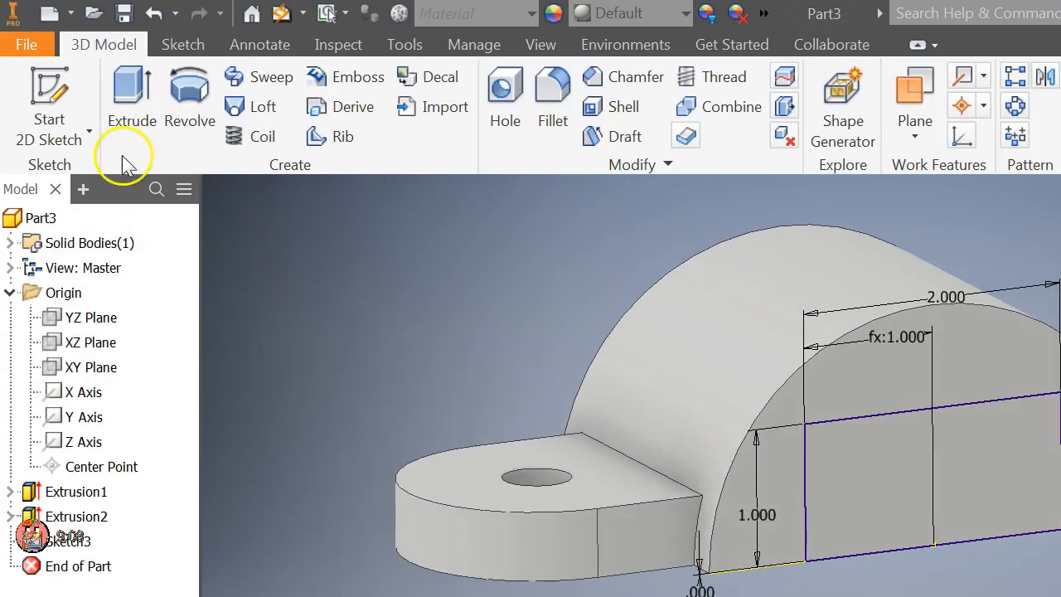
pyautogui.click(129, 100)
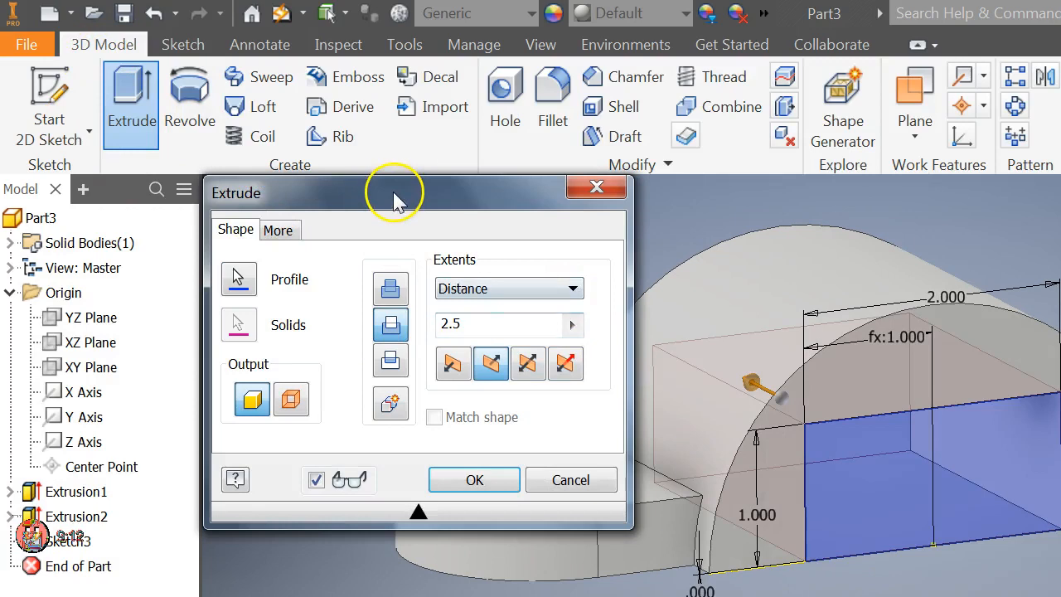
pyautogui.click(572, 287)
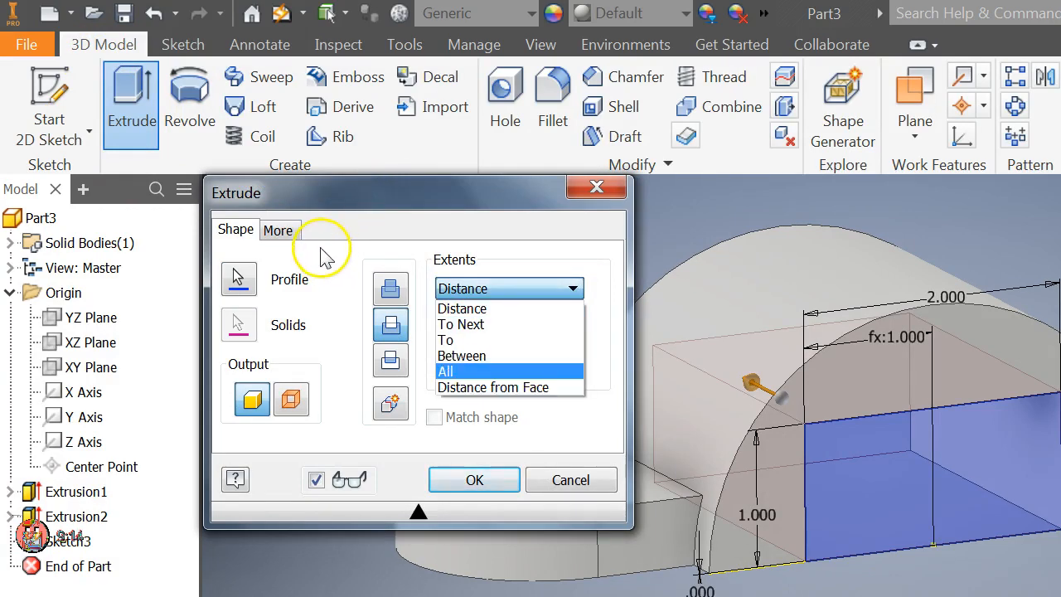
pyautogui.click(482, 371)
pyautogui.click(474, 479)
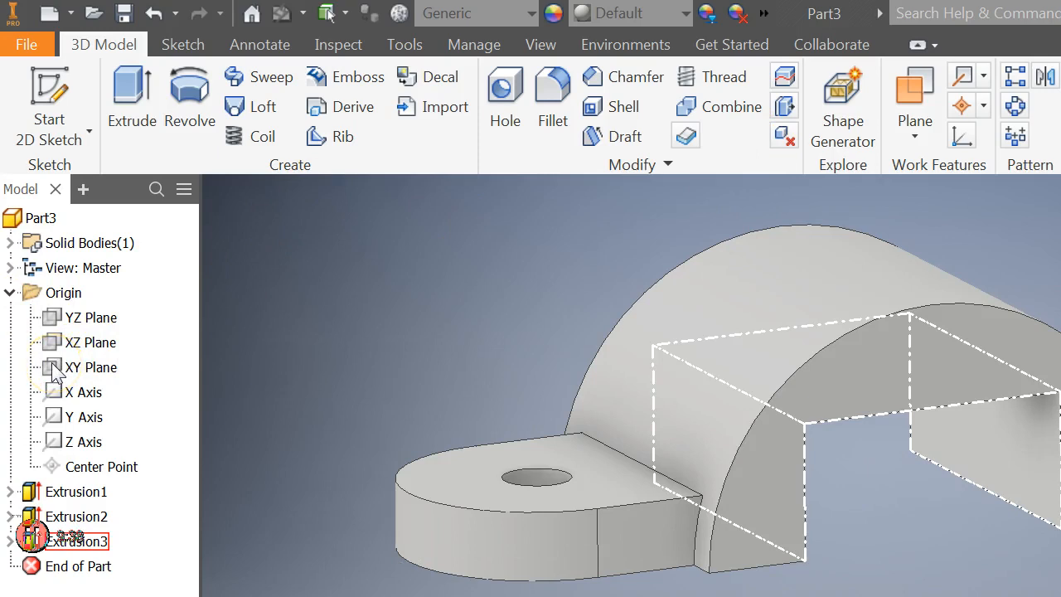
# - Suppress the rectangular cut feature, Extrusion3
pyautogui.rightClick(66, 541)
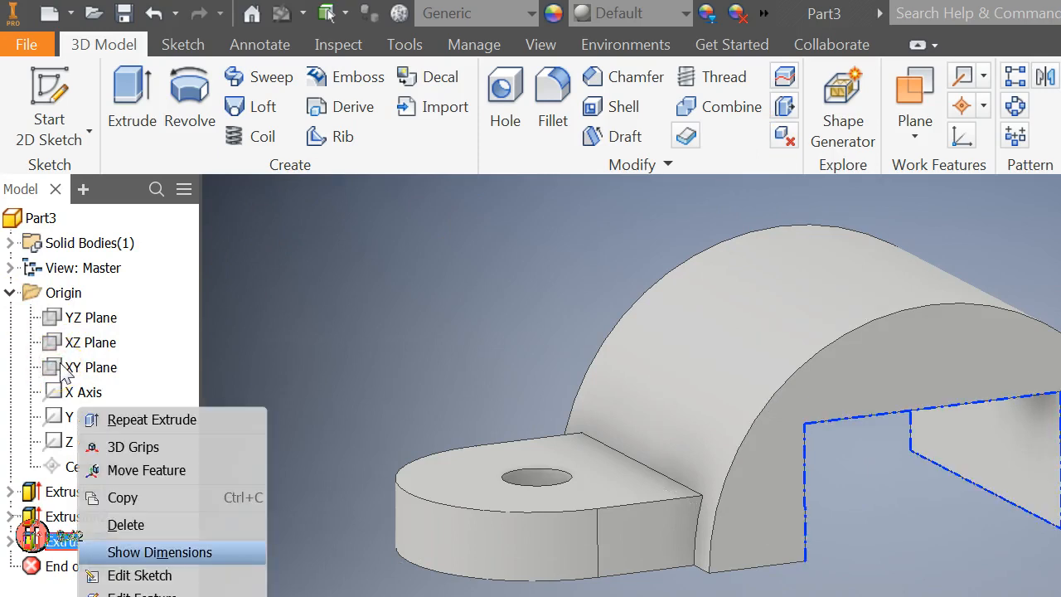
pyautogui.click(129, 467)
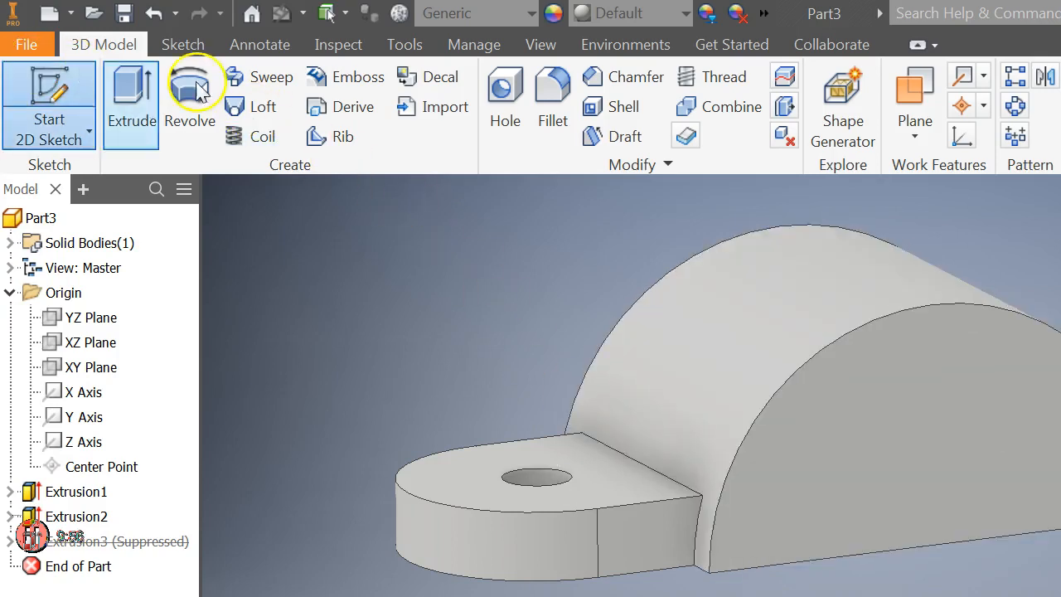
# - Start a sketch on the half-round body's flat front face and draw a circle about 2.43 in across centred on the origin
pyautogui.click(630, 313)
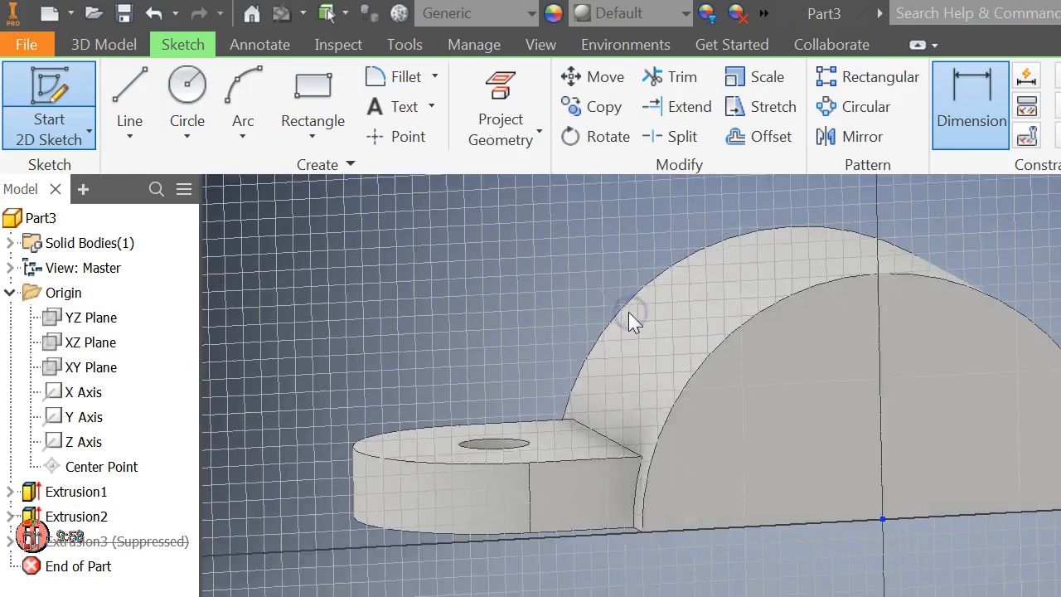
pyautogui.click(188, 91)
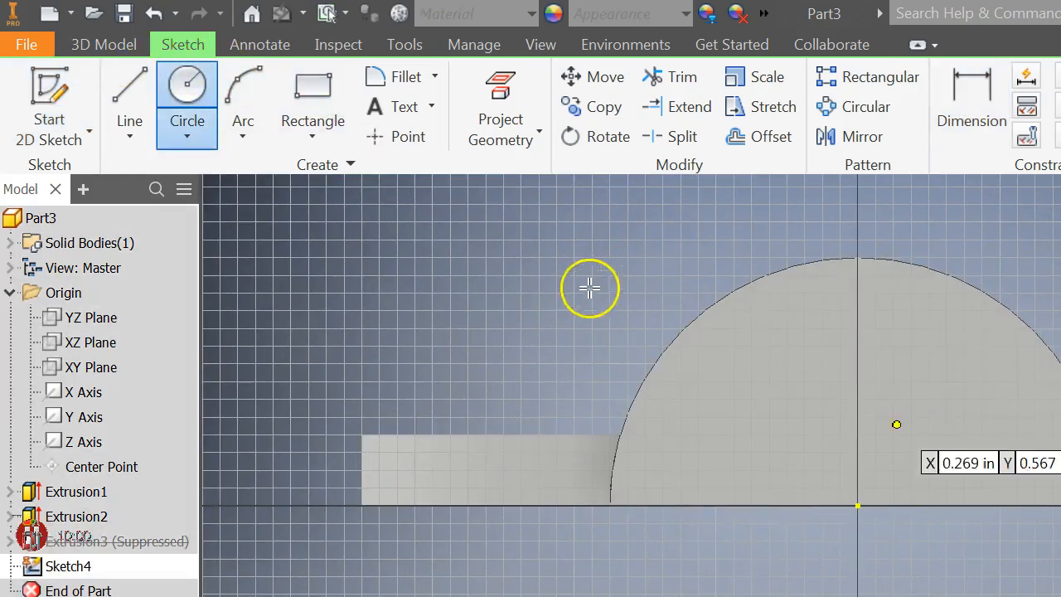
pyautogui.click(858, 505)
pyautogui.click(509, 241)
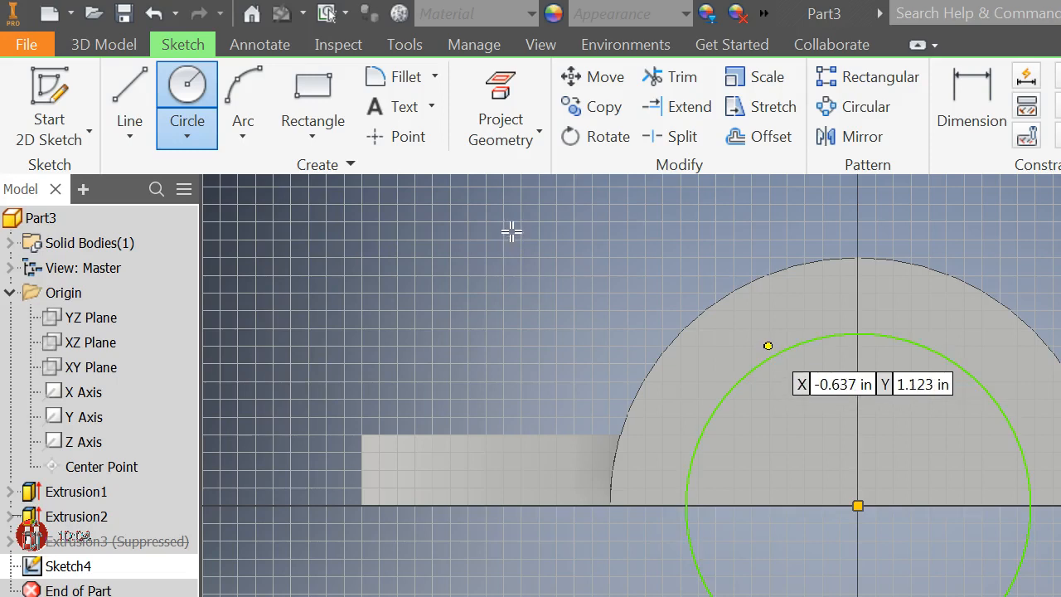
# - Dimension the circle's diameter as 1.25*2 in
pyautogui.press('d')
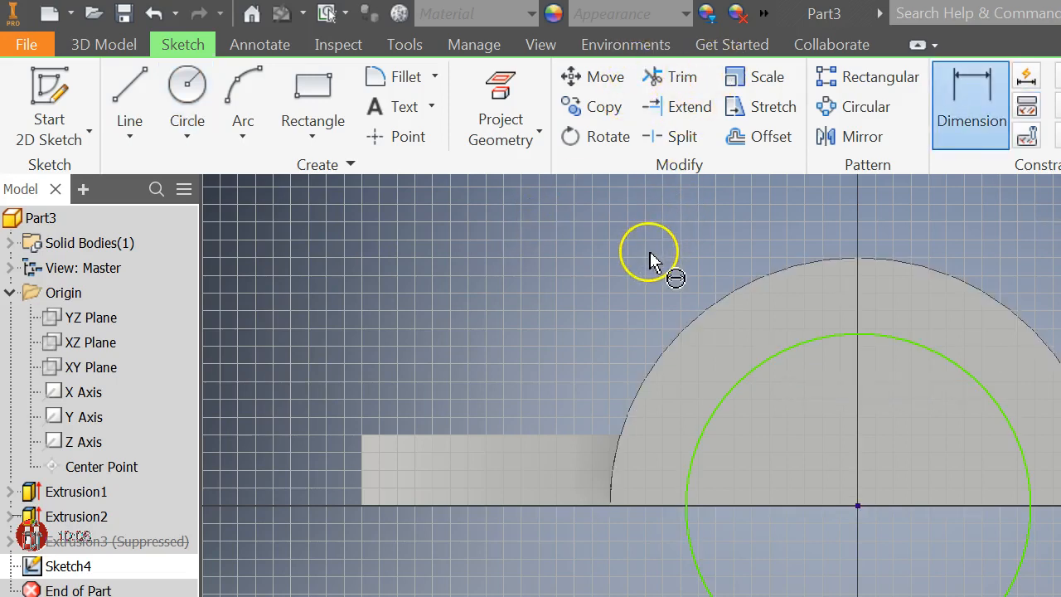
pyautogui.click(722, 163)
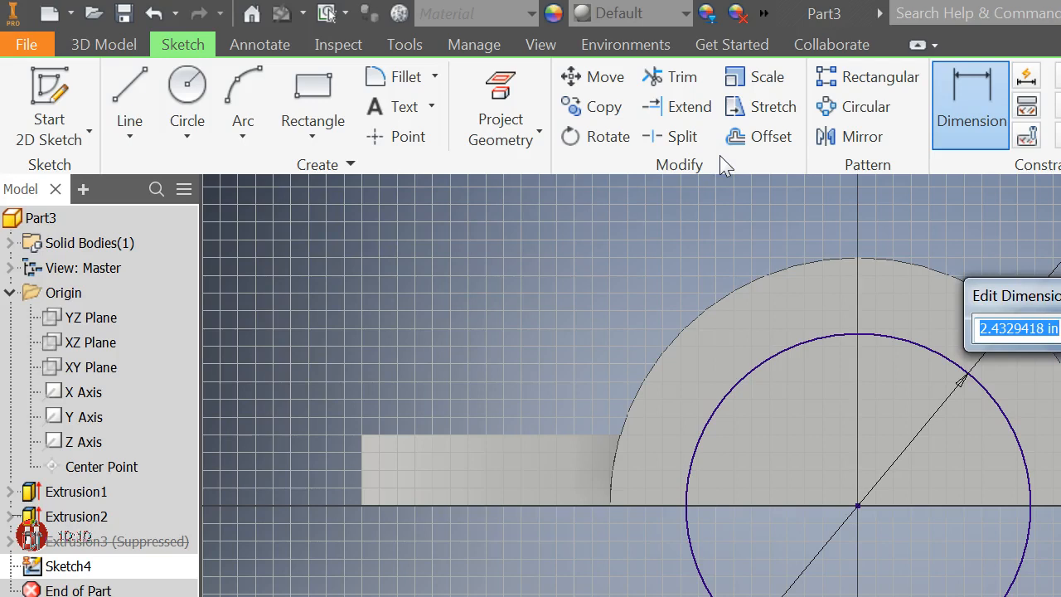
pyautogui.write('1')
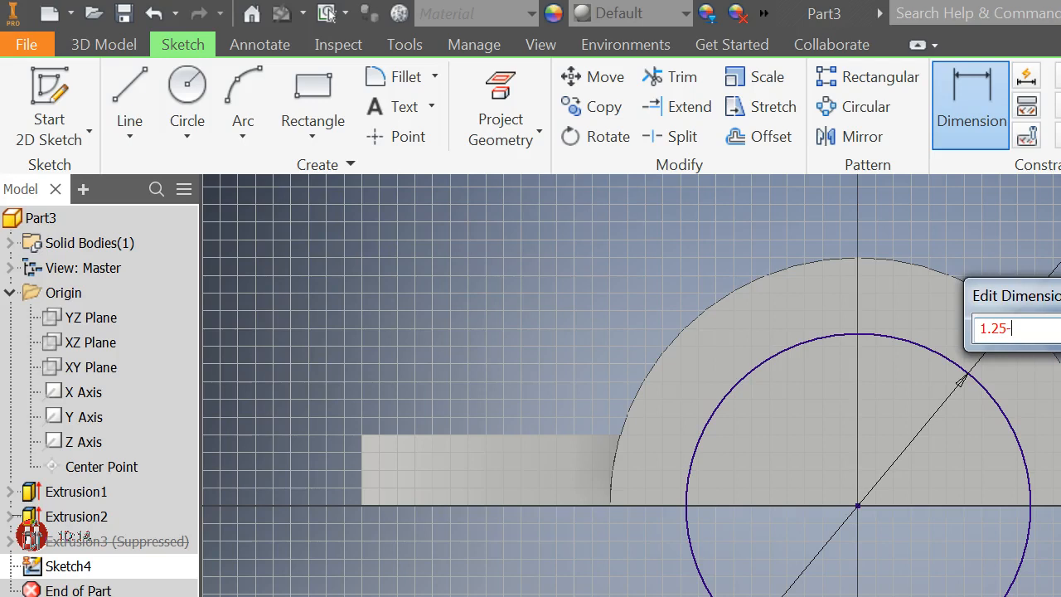
pyautogui.write('.25*2')
pyautogui.press('Return')
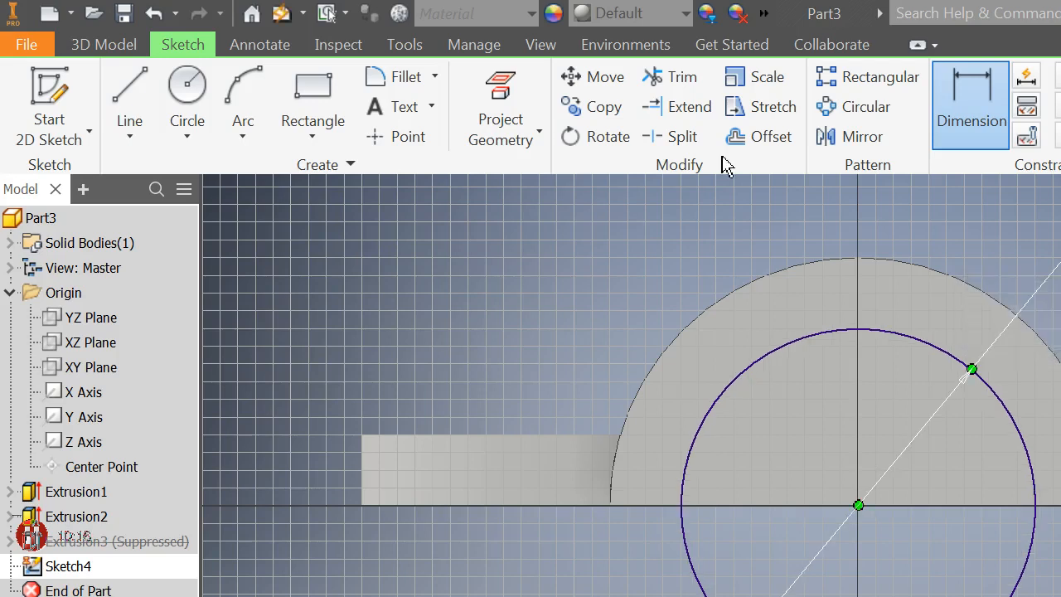
# - Draw a horizontal line across the circle's full diameter through its centre and trim away the lower half of the circle
pyautogui.click(129, 91)
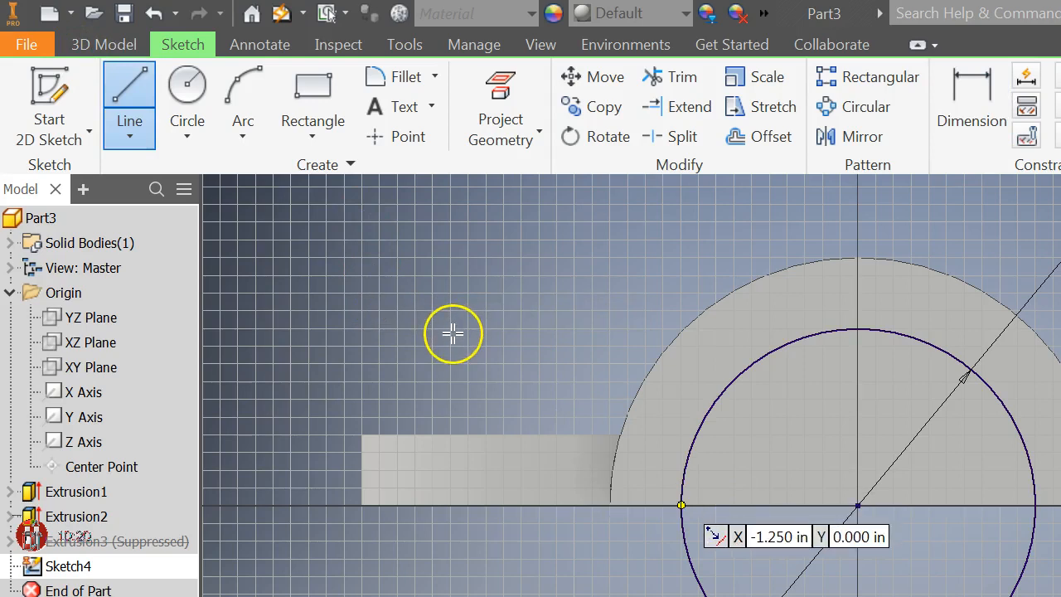
pyautogui.click(680, 505)
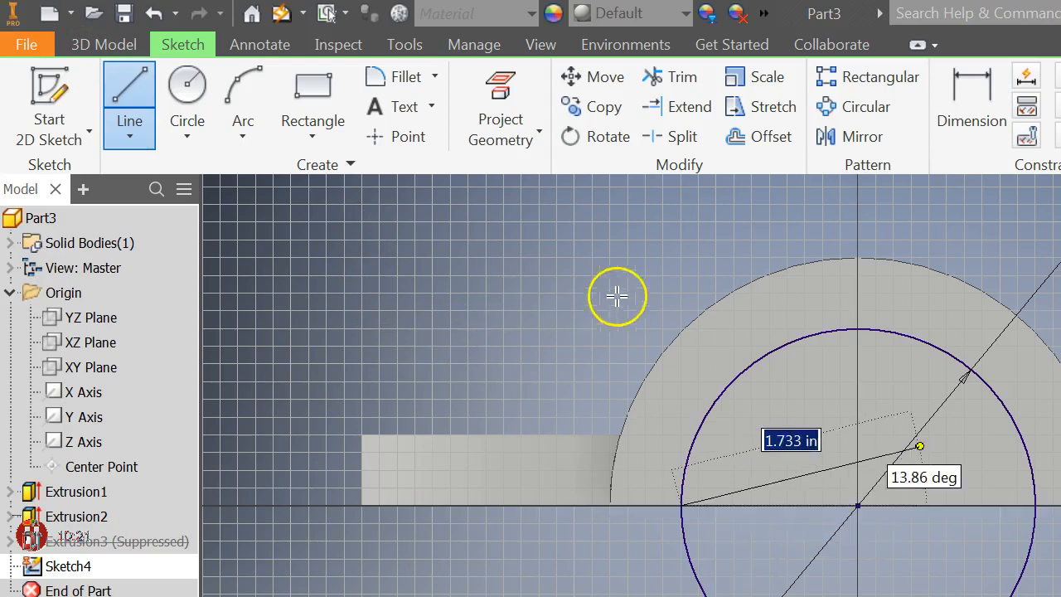
pyautogui.click(688, 336)
pyautogui.rightClick(722, 369)
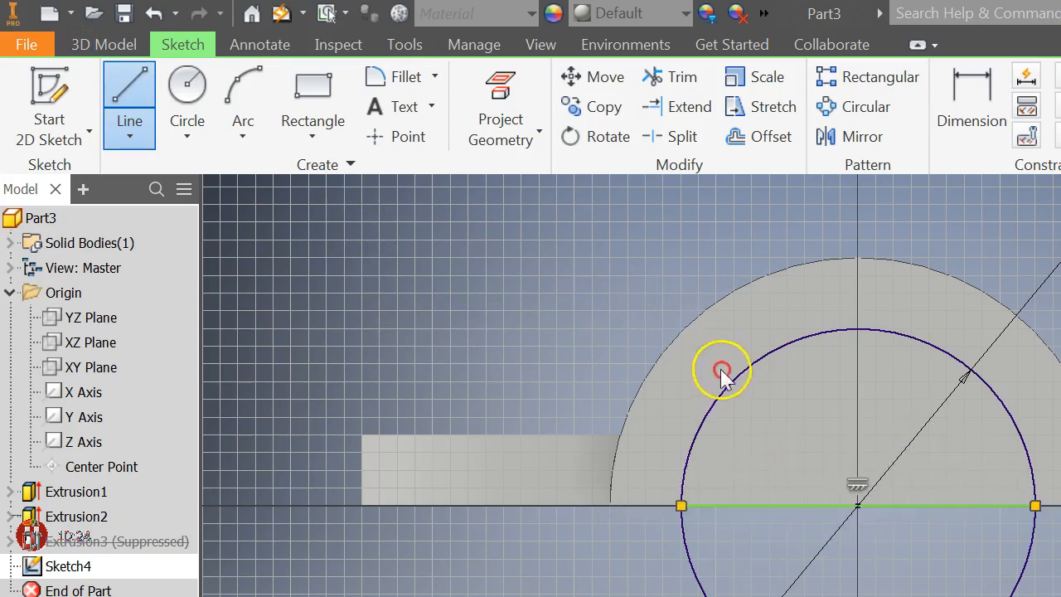
pyautogui.click(770, 361)
pyautogui.press('x')
pyautogui.click(668, 407)
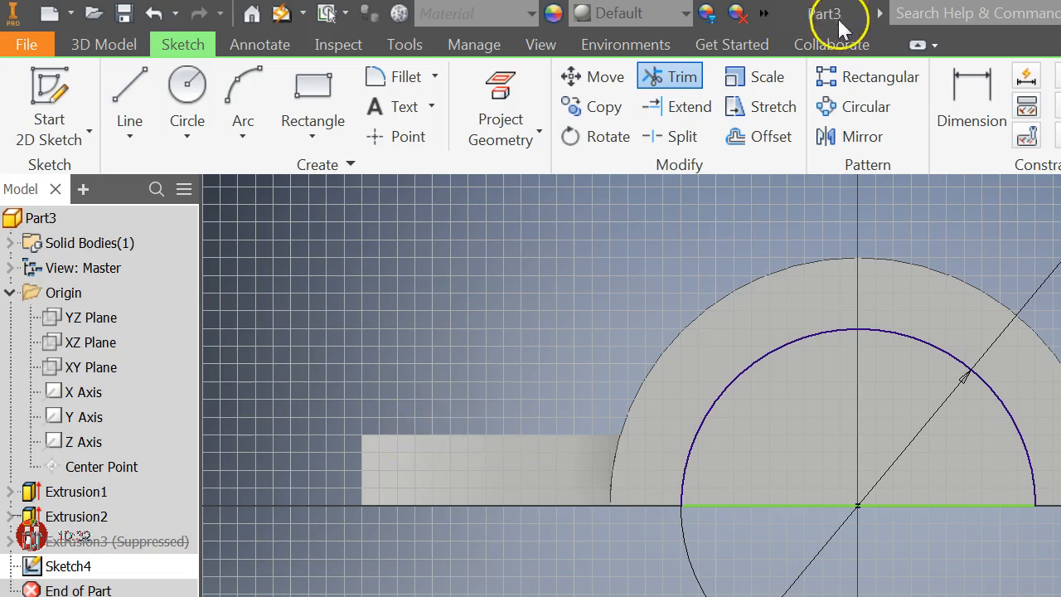
# - Fully constrain the half-circle sketch with Auto Dimension, applying both dimensions and constraints
pyautogui.click(690, 44)
pyautogui.click(232, 235)
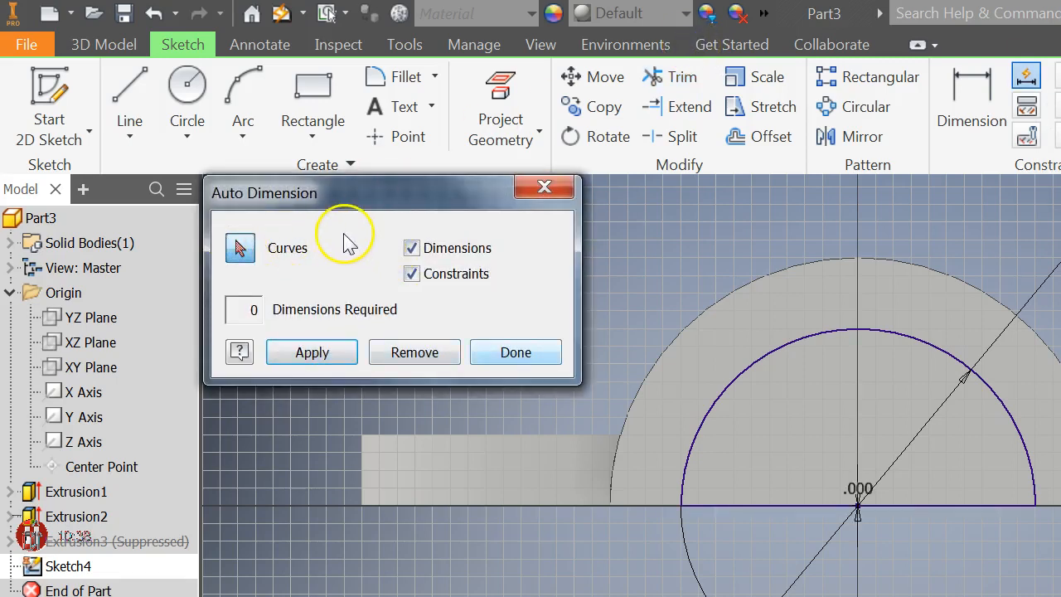
pyautogui.press('Return')
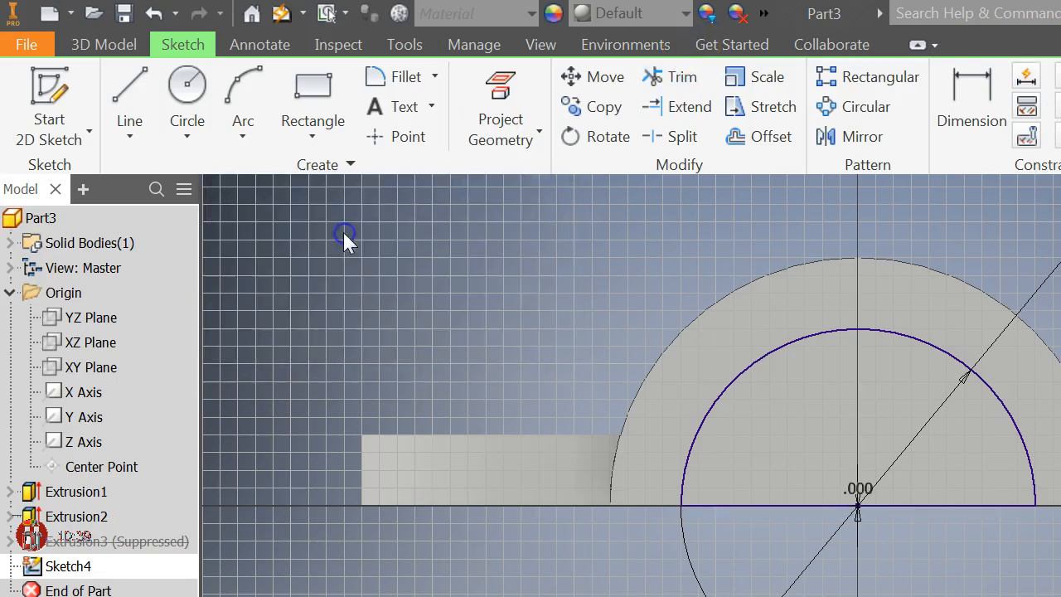
# - Finish the half-circle sketch and extrude it as a cut with extents All through the half-round body
pyautogui.rightClick(272, 170)
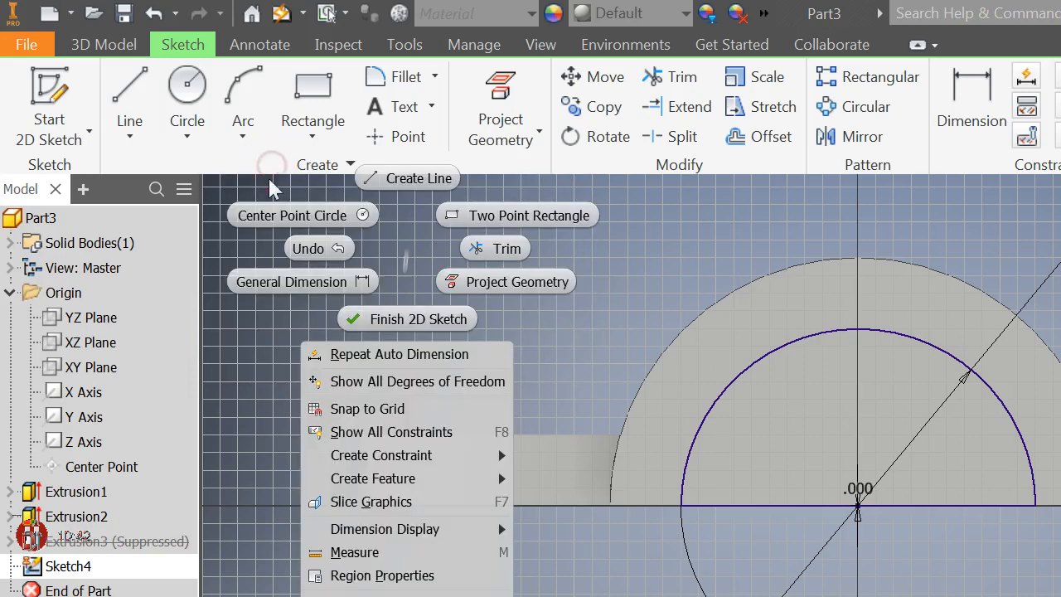
pyautogui.click(265, 212)
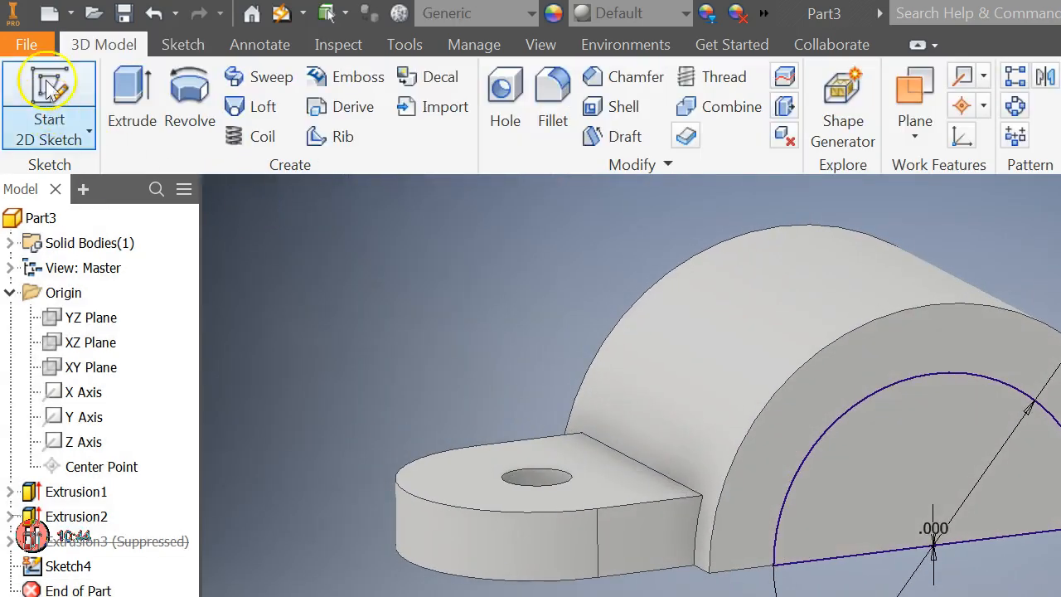
pyautogui.click(131, 104)
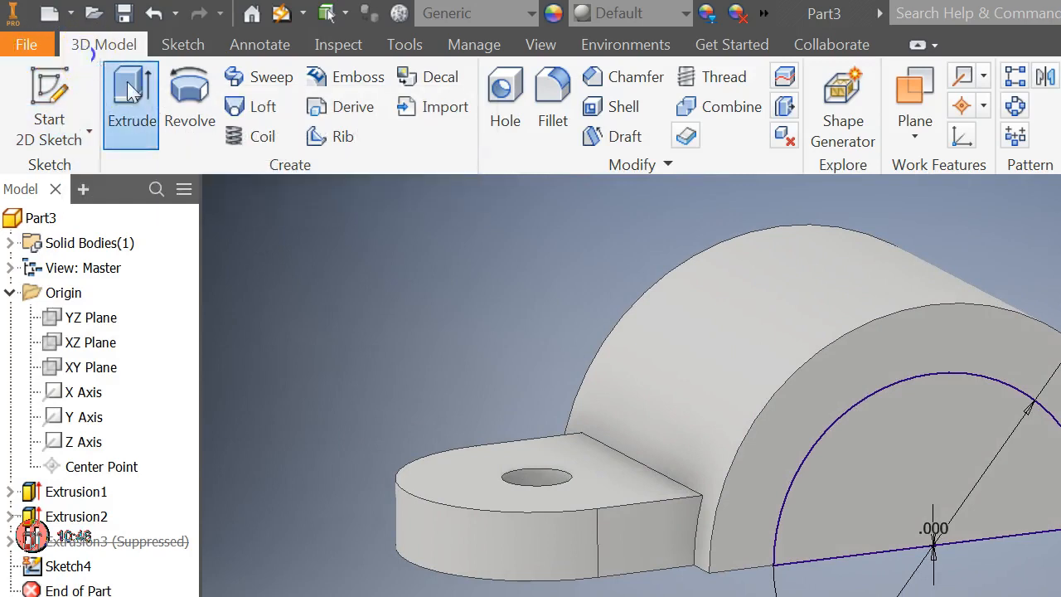
pyautogui.click(395, 327)
pyautogui.click(574, 288)
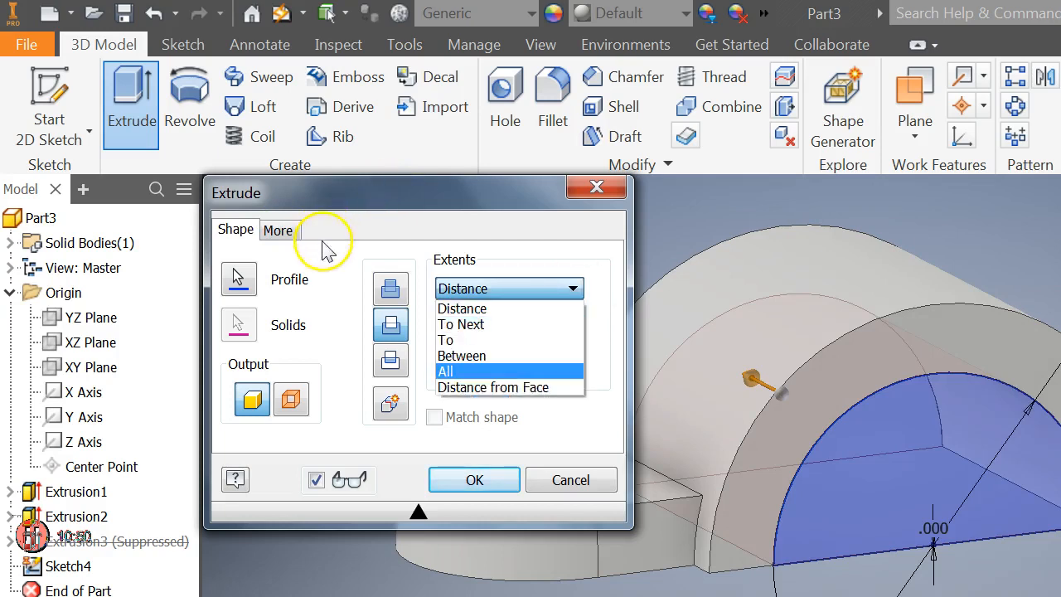
pyautogui.click(480, 372)
pyautogui.click(474, 477)
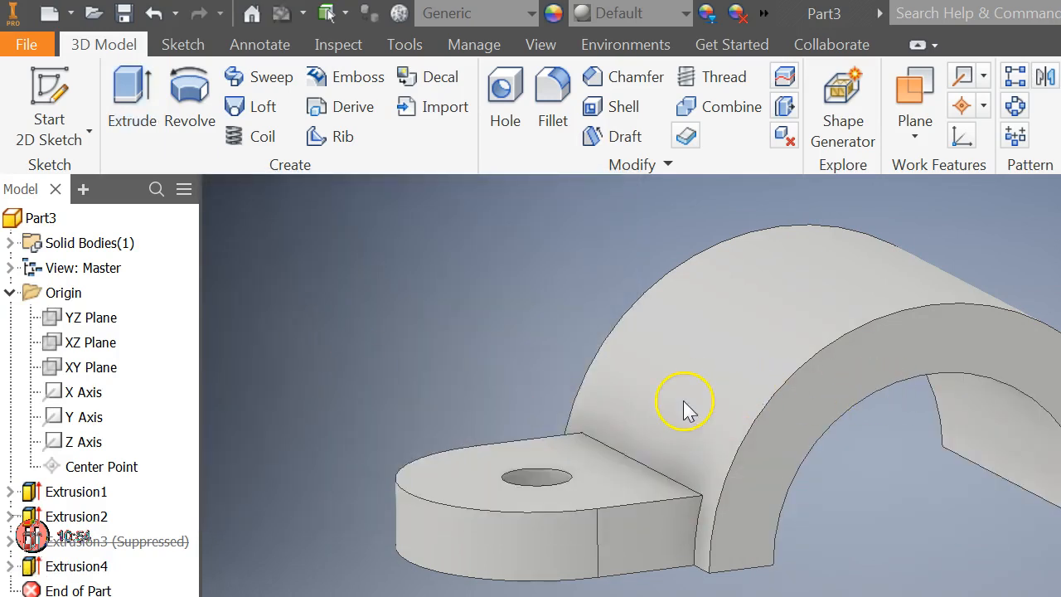
# - Start a sketch on the bar's flat underside and draw a circle about 1.04 in across centred on the origin
pyautogui.keyDown('shift'); pyautogui.moveTo(682, 404); pyautogui.dragTo(867, 561, button='middle'); pyautogui.keyUp('shift')
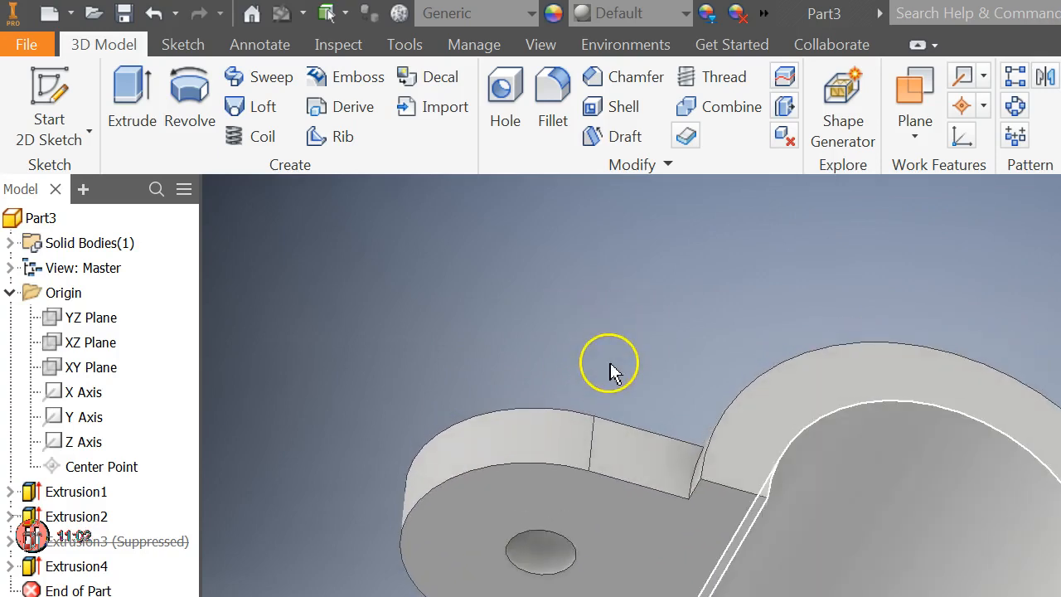
pyautogui.click(771, 458)
pyautogui.click(597, 451)
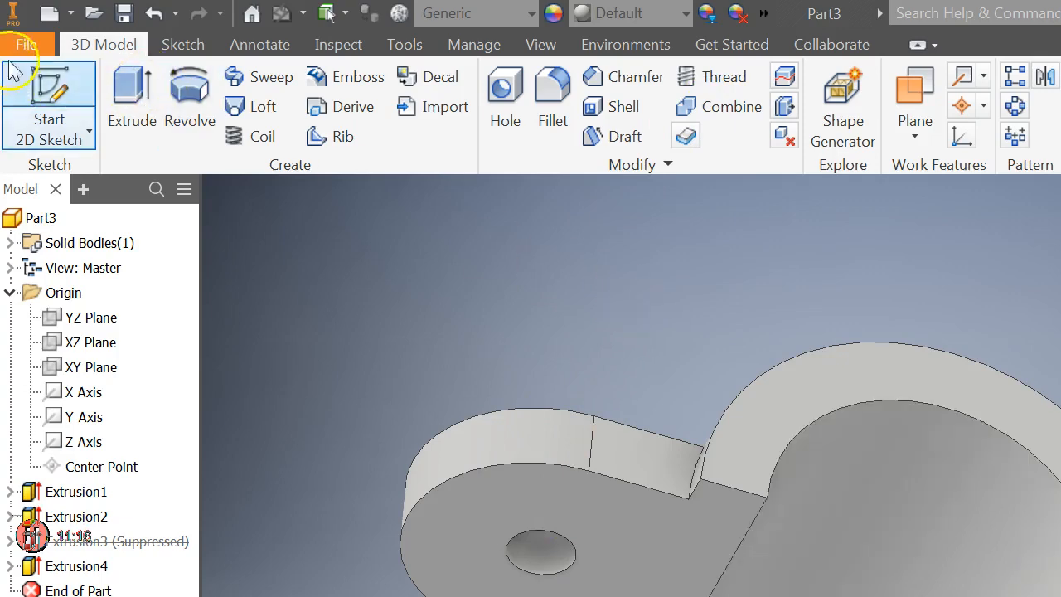
pyautogui.click(50, 55)
pyautogui.click(741, 471)
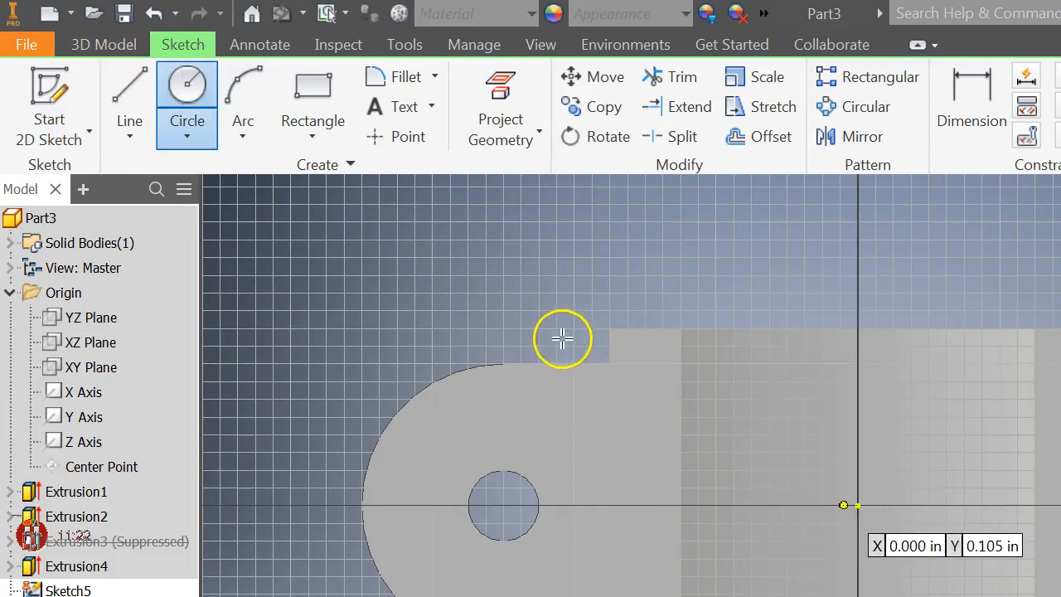
pyautogui.click(858, 505)
pyautogui.click(909, 452)
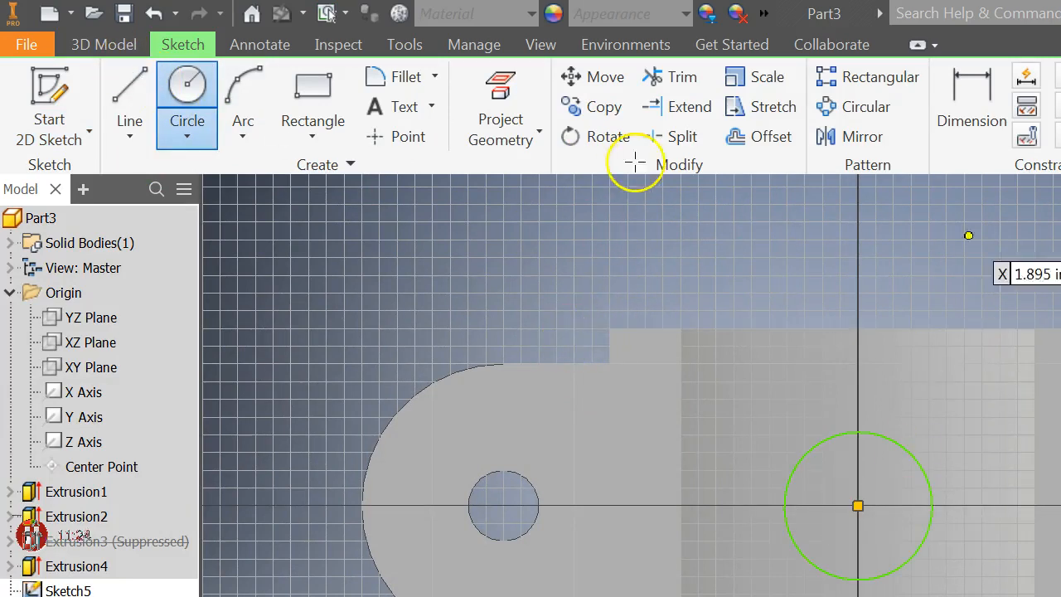
# - Dimension the circle's diameter as .25 in
pyautogui.click(955, 112)
pyautogui.click(900, 445)
pyautogui.click(1027, 254)
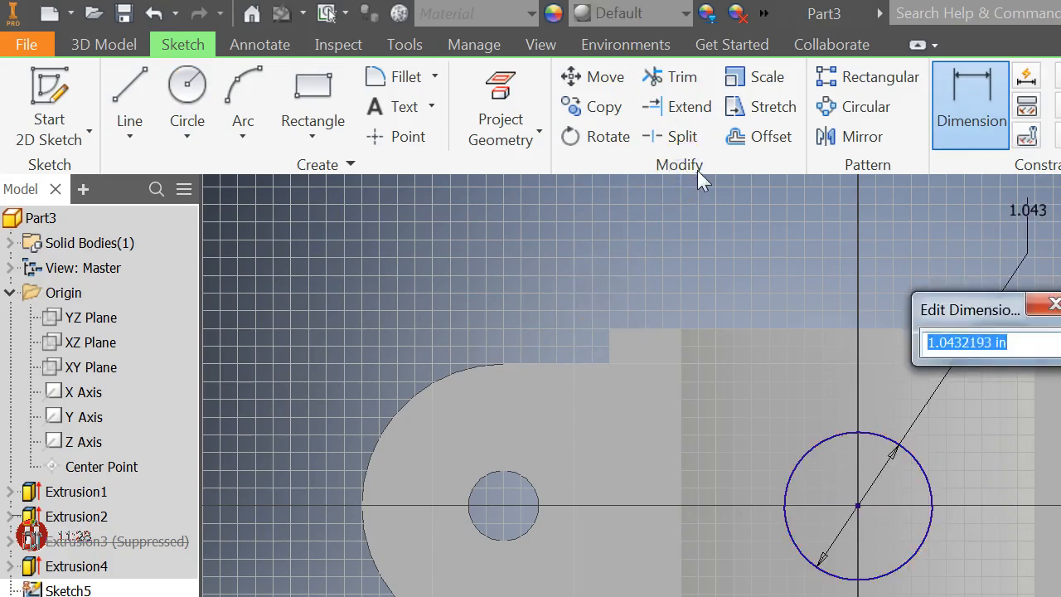
pyautogui.write('.')
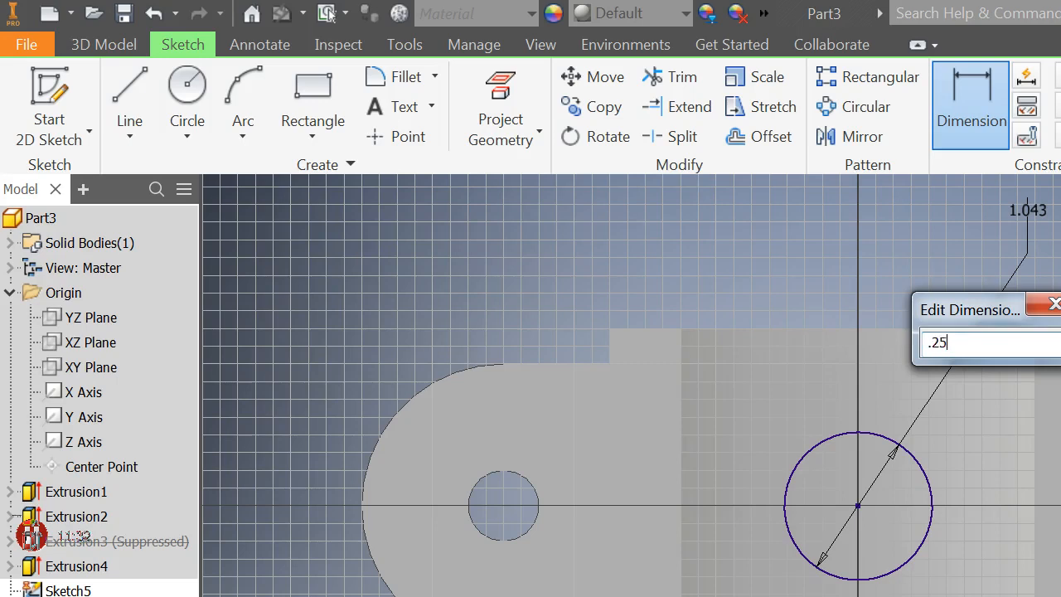
pyautogui.write('25')
pyautogui.press('Return')
# - Finish the sketch and extrude the small circle as a cut through the crown of the half-round body
pyautogui.rightClick(503, 170)
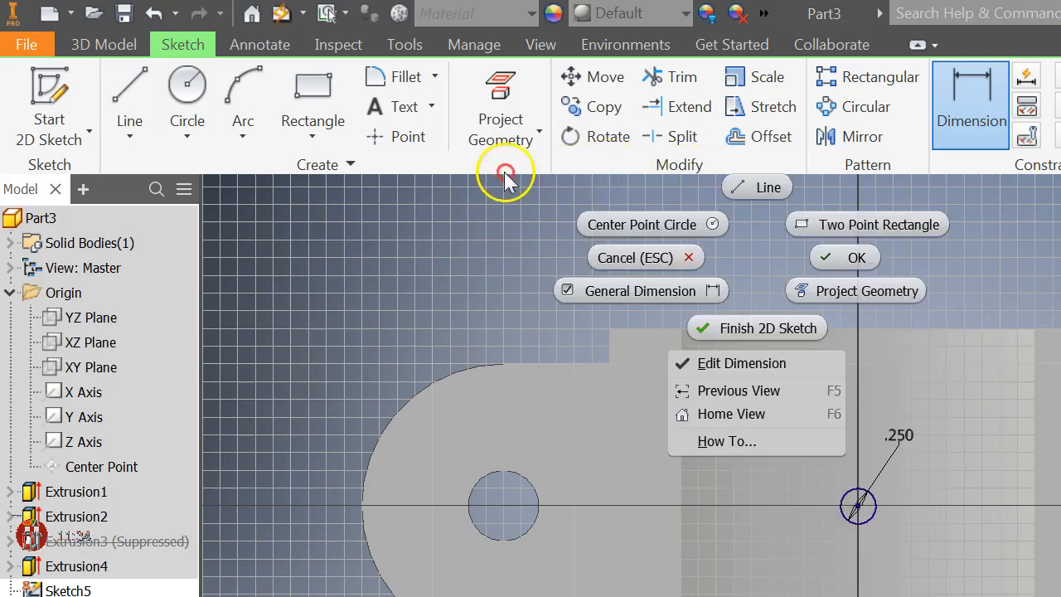
pyautogui.click(513, 218)
pyautogui.click(124, 95)
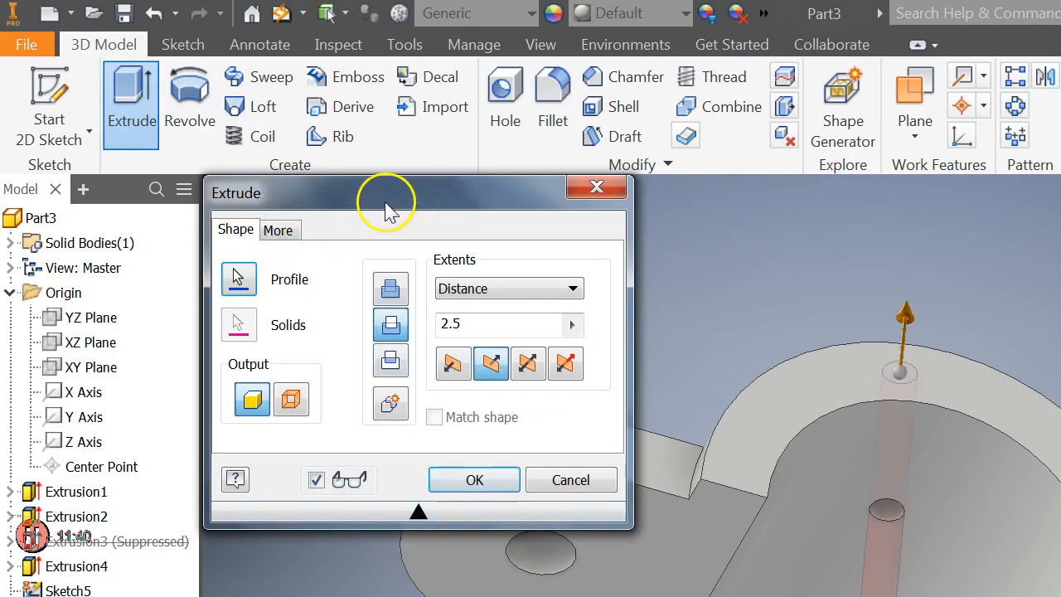
pyautogui.click(573, 290)
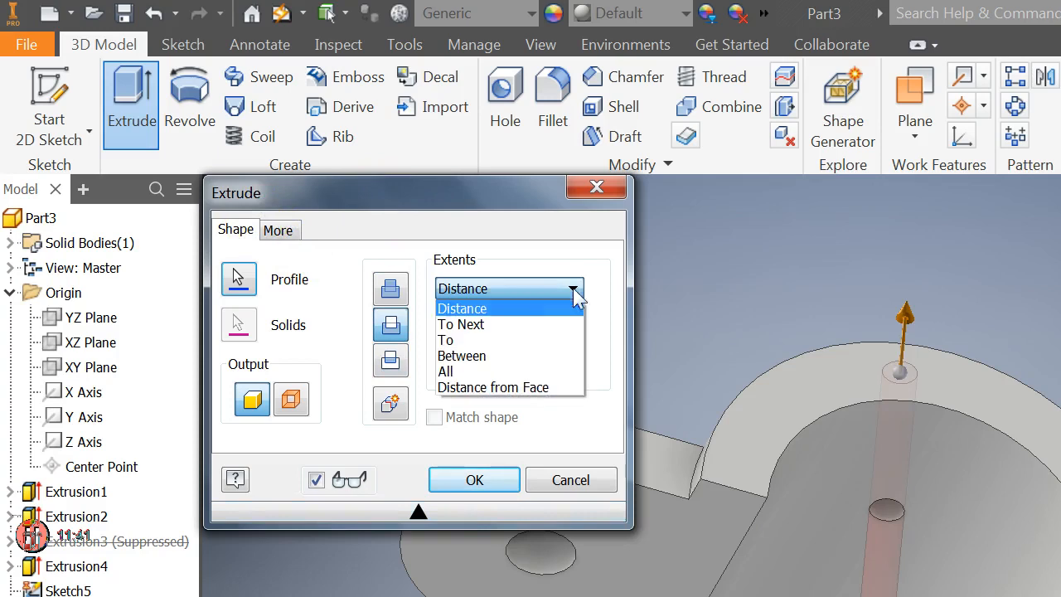
pyautogui.click(343, 254)
pyautogui.click(478, 489)
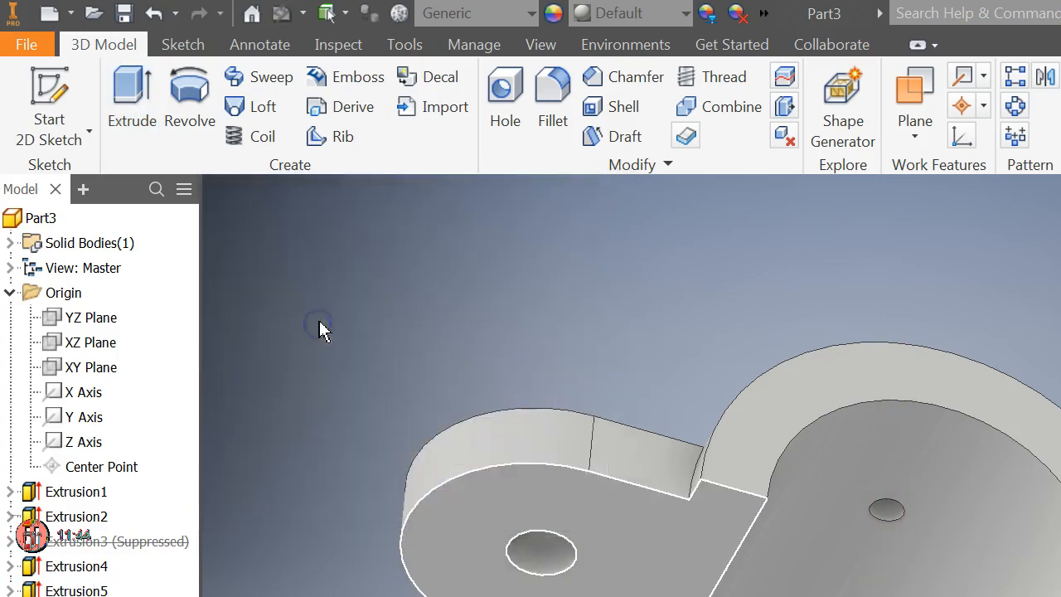
# - Unsuppress the rectangular cut Extrusion3 and suppress the half-circle cut Extrusion4
pyautogui.press('F6')
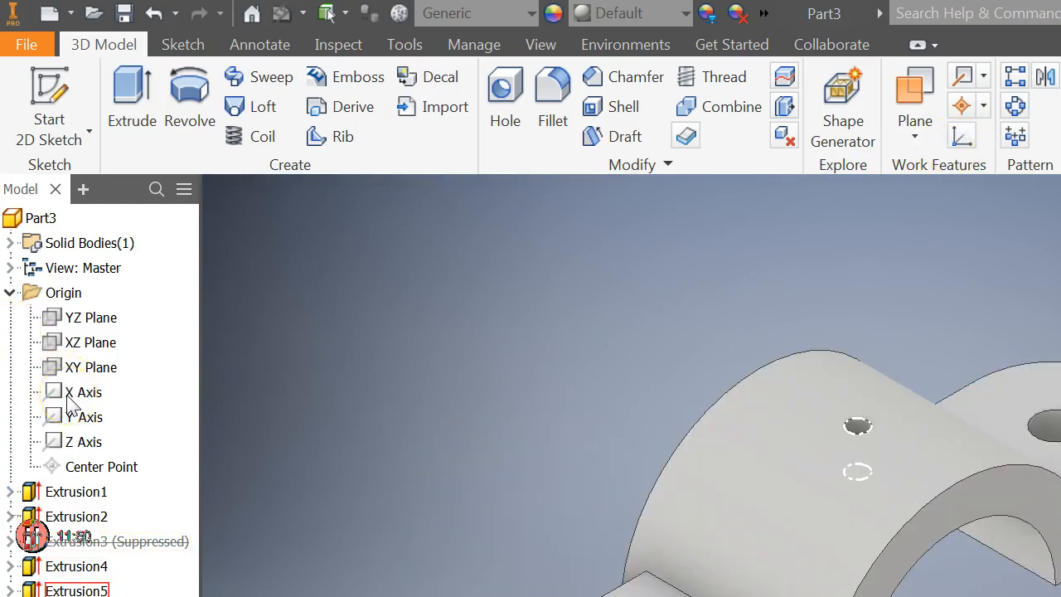
pyautogui.rightClick(79, 364)
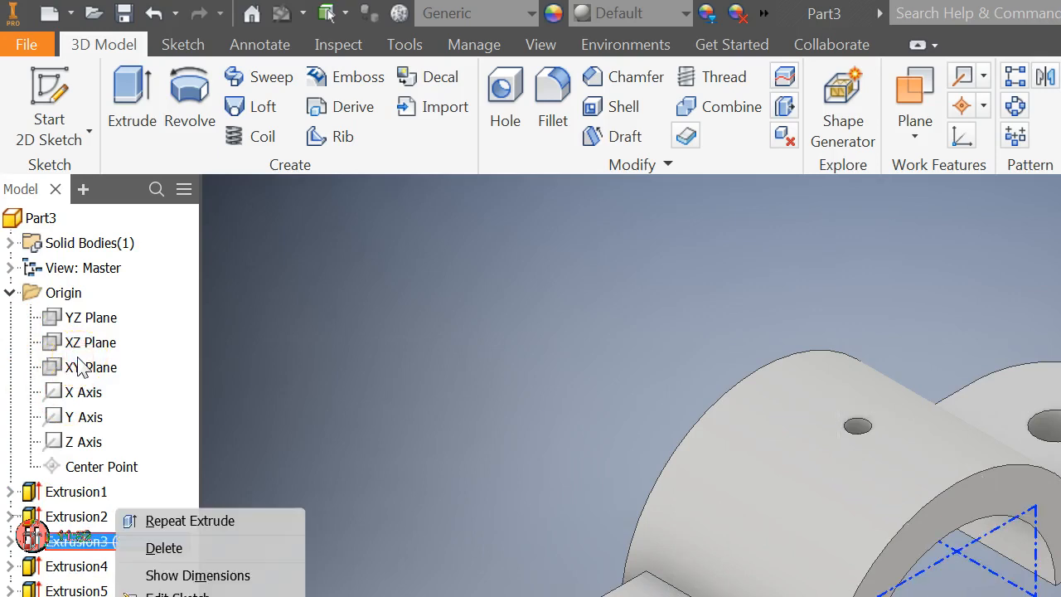
pyautogui.click(180, 484)
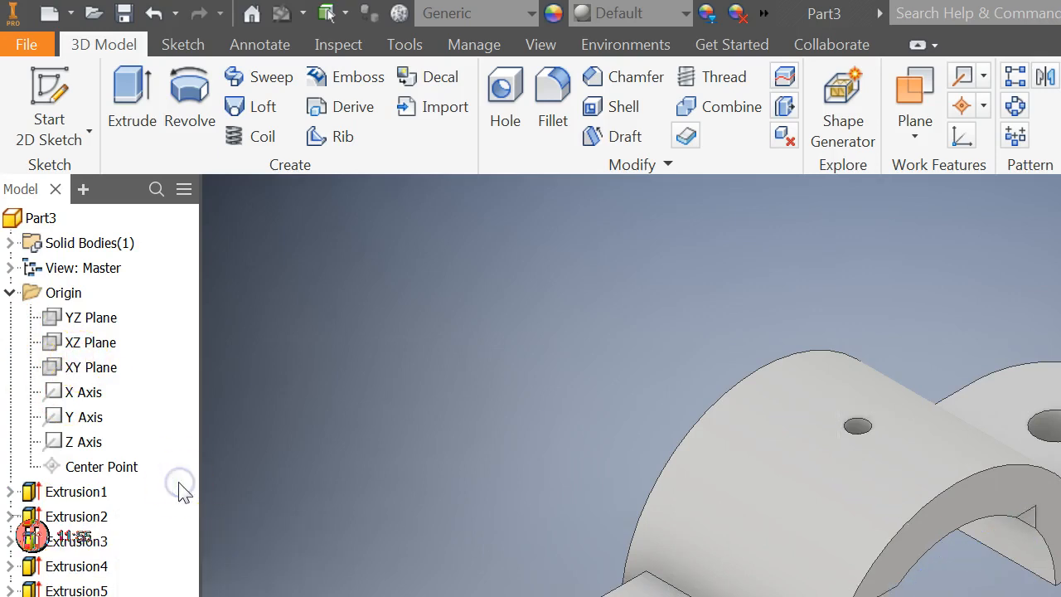
pyautogui.click(985, 189)
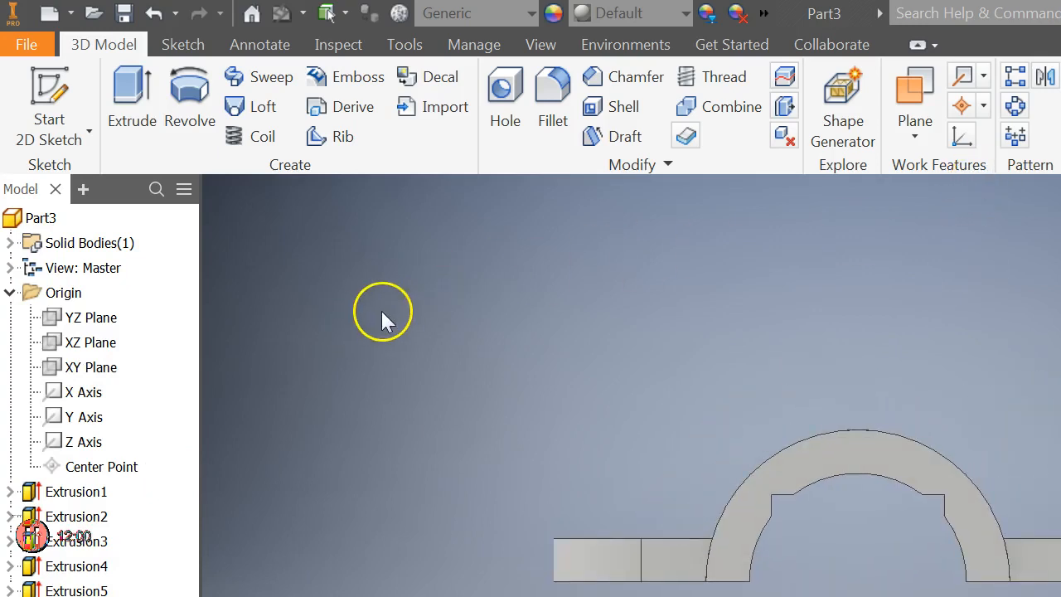
pyautogui.rightClick(58, 380)
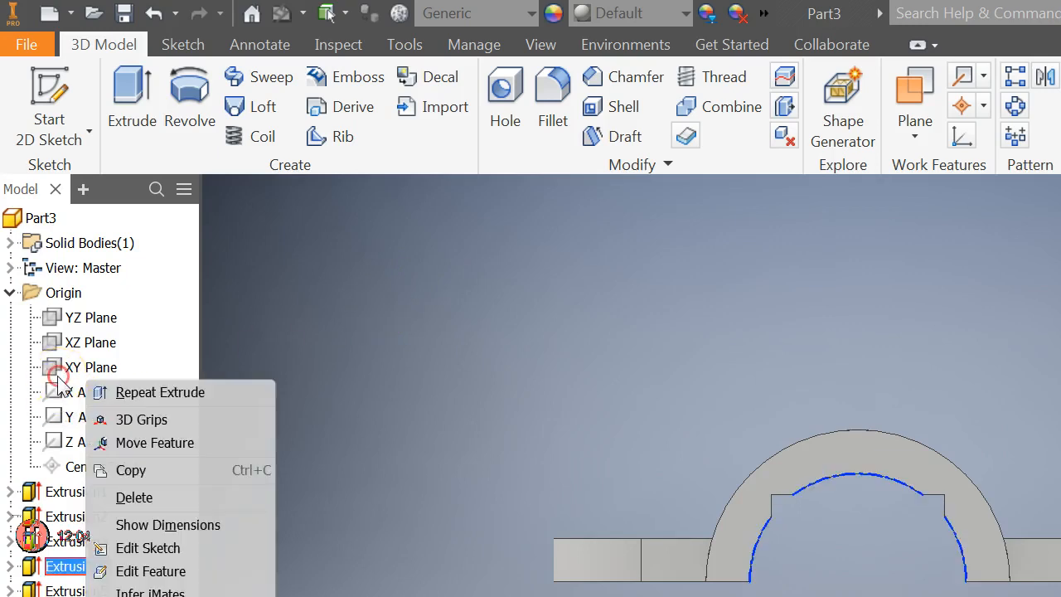
pyautogui.click(151, 469)
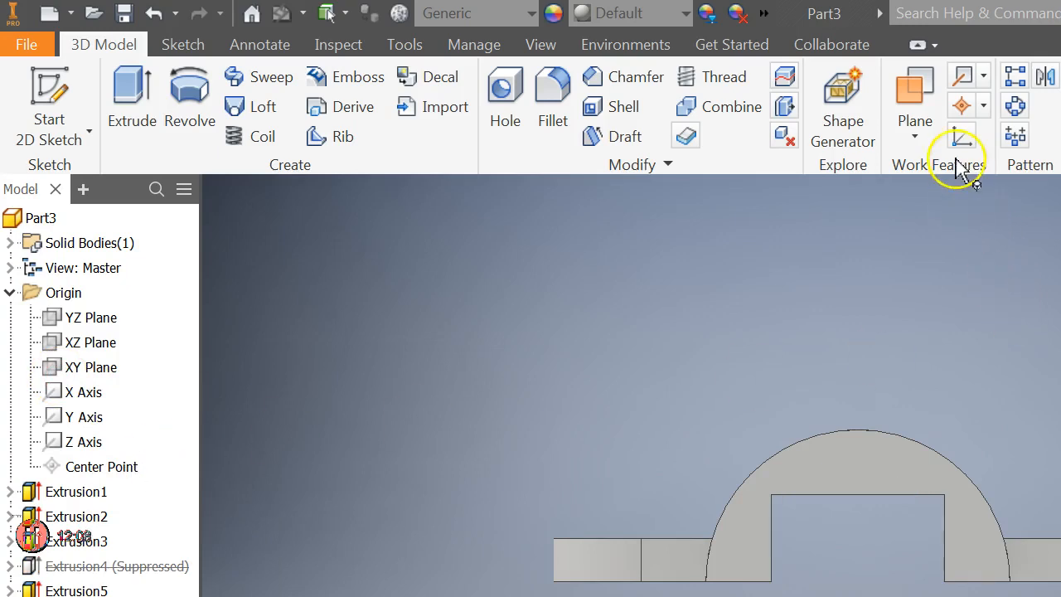
pyautogui.press('F6')
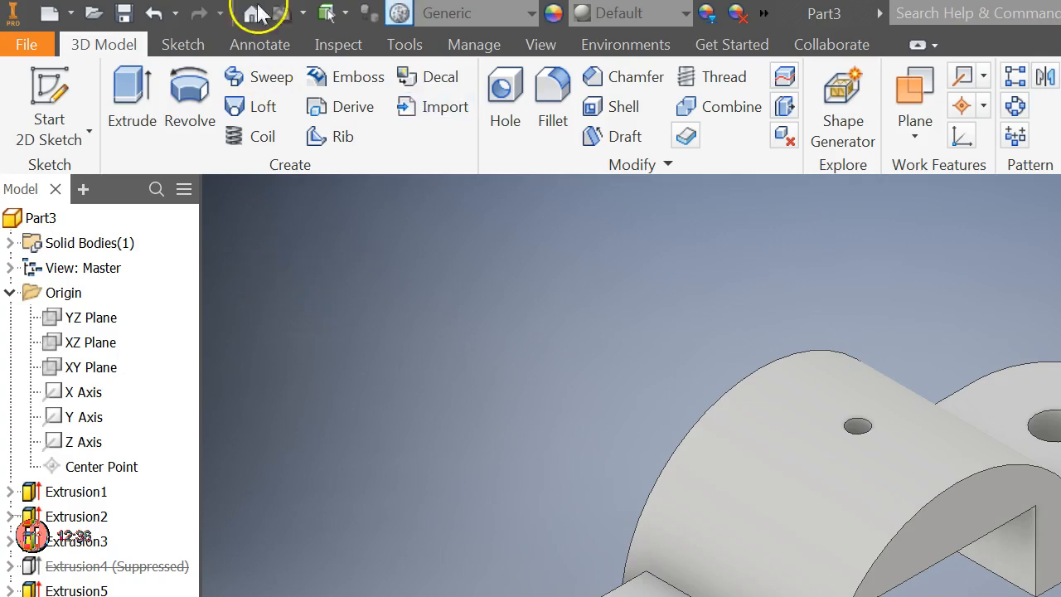
# - Assign Aluminum 6061 from the Inventor Material Library to the part and open that material for editing
pyautogui.click(405, 43)
pyautogui.click(118, 99)
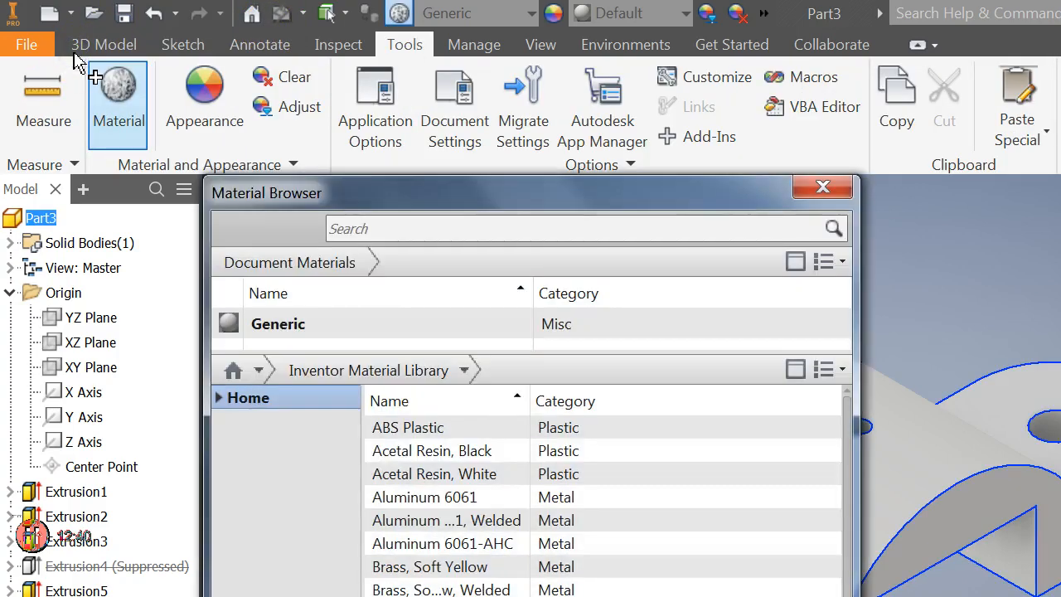
pyautogui.click(498, 497)
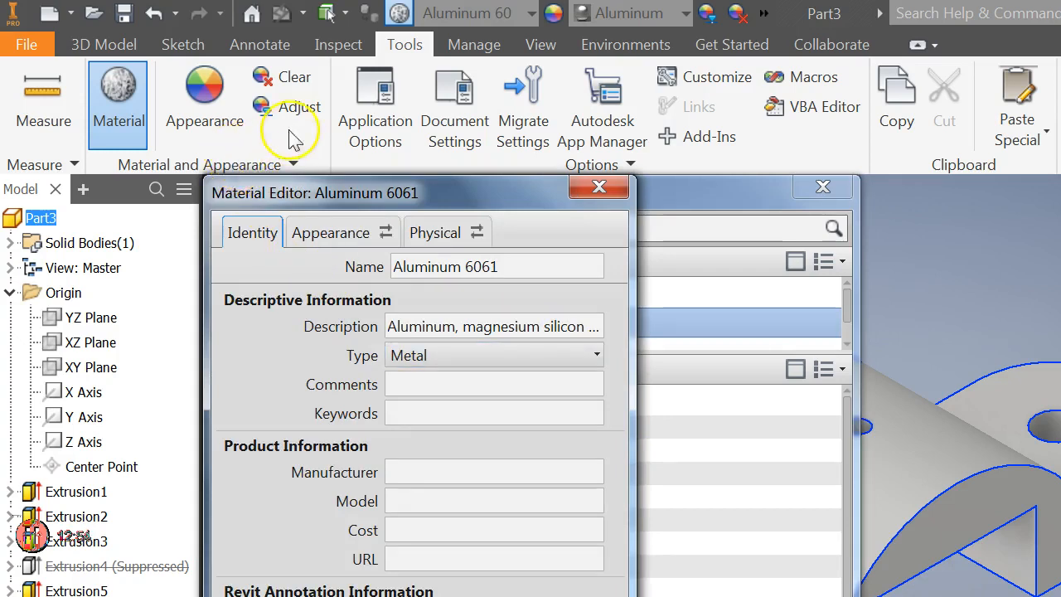
# - Set the Aluminum 6061 appearance color to bright green, RGB 128 255 0, and save the material edits
pyautogui.click(341, 229)
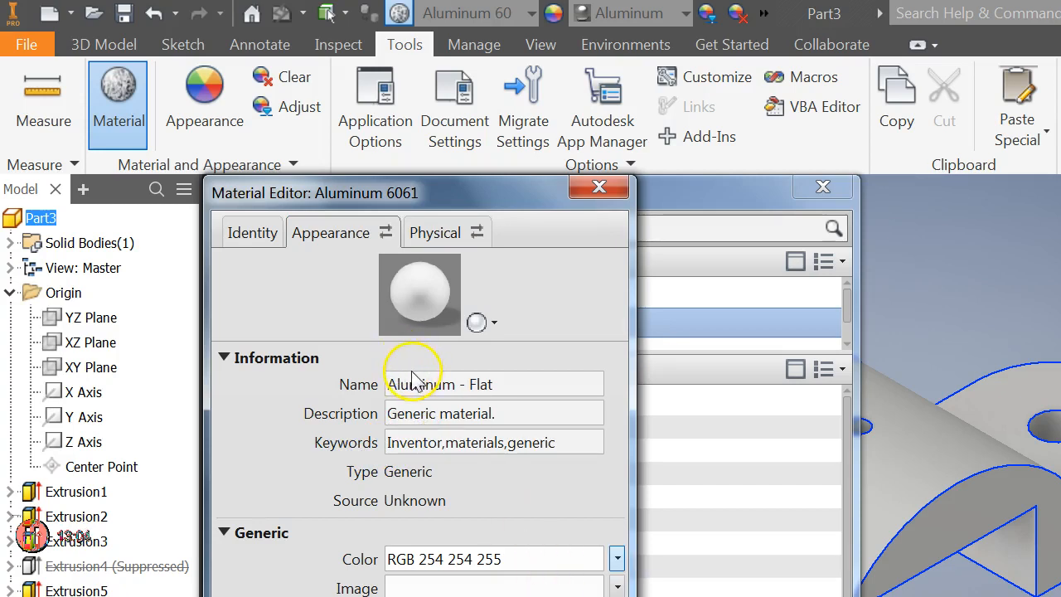
pyautogui.click(617, 559)
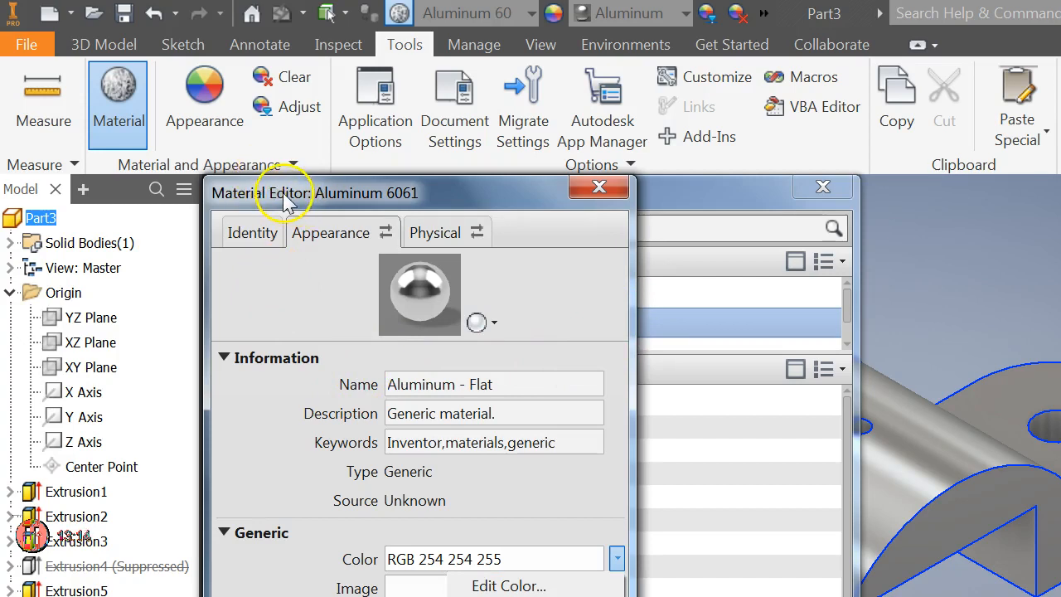
pyautogui.click(355, 388)
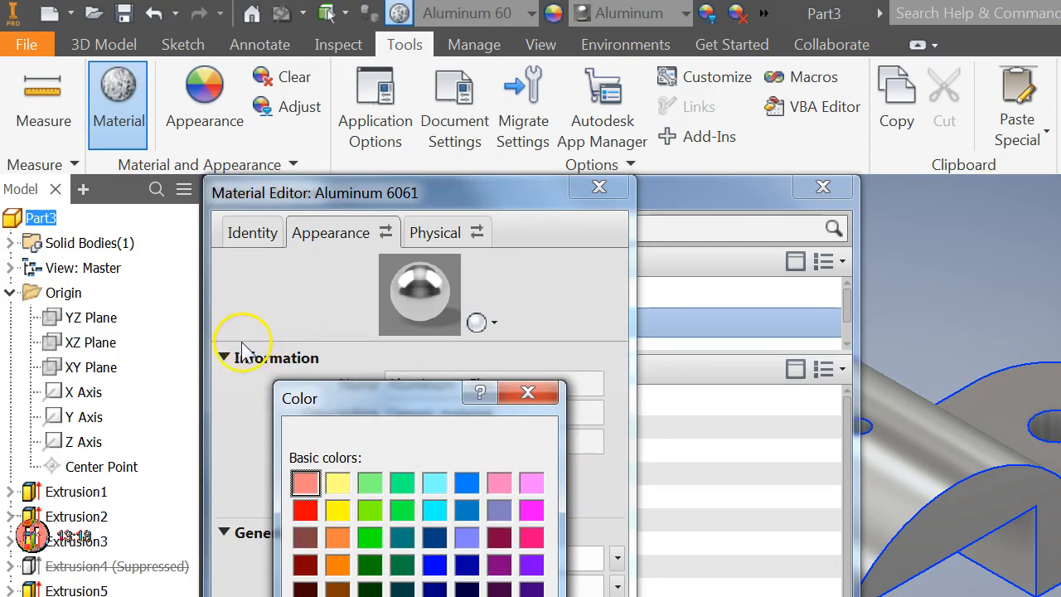
pyautogui.click(223, 522)
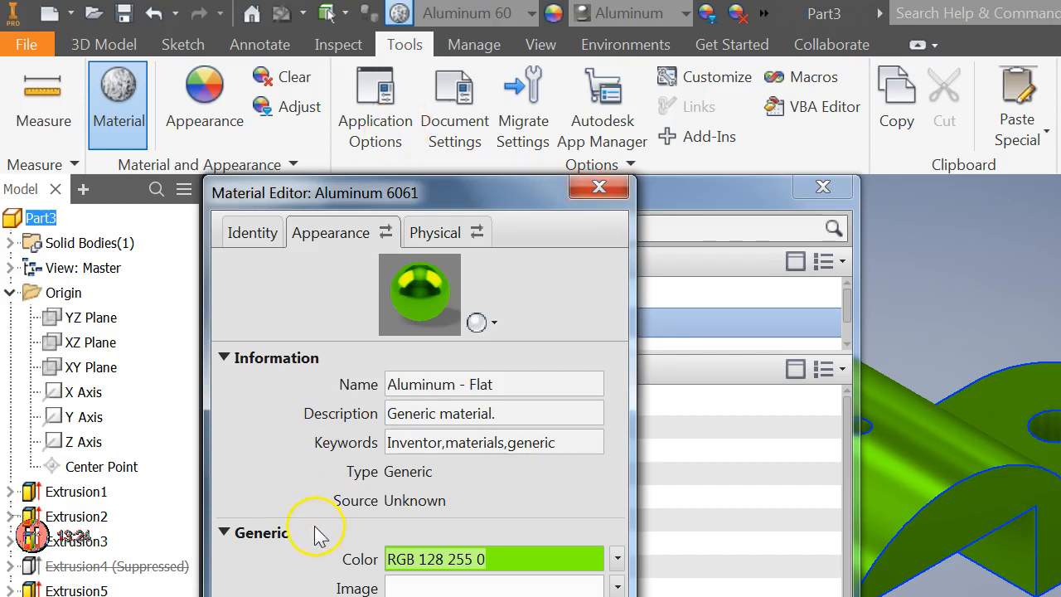
pyautogui.click(403, 124)
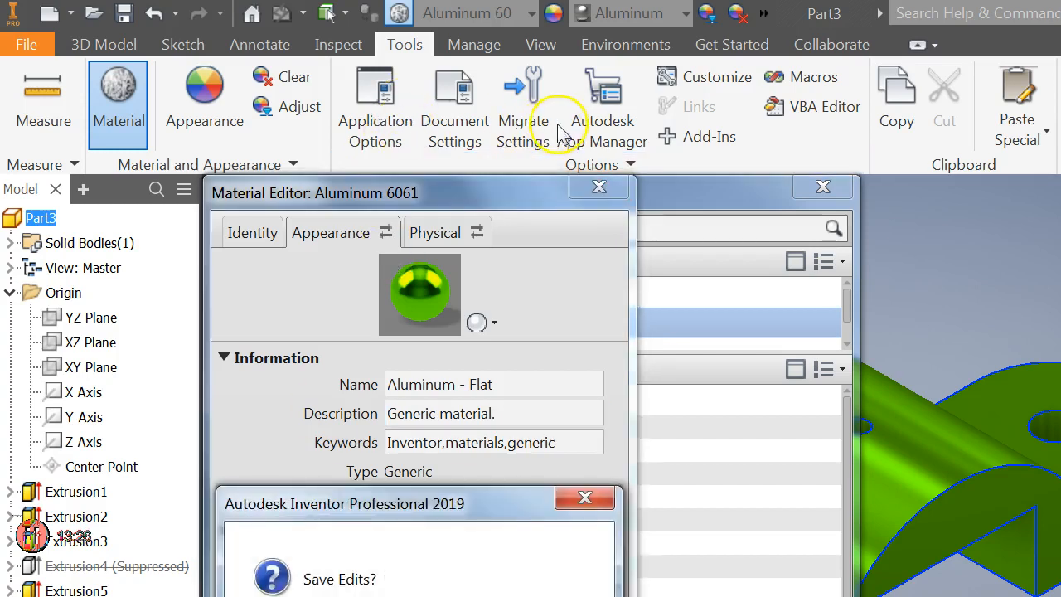
pyautogui.click(213, 444)
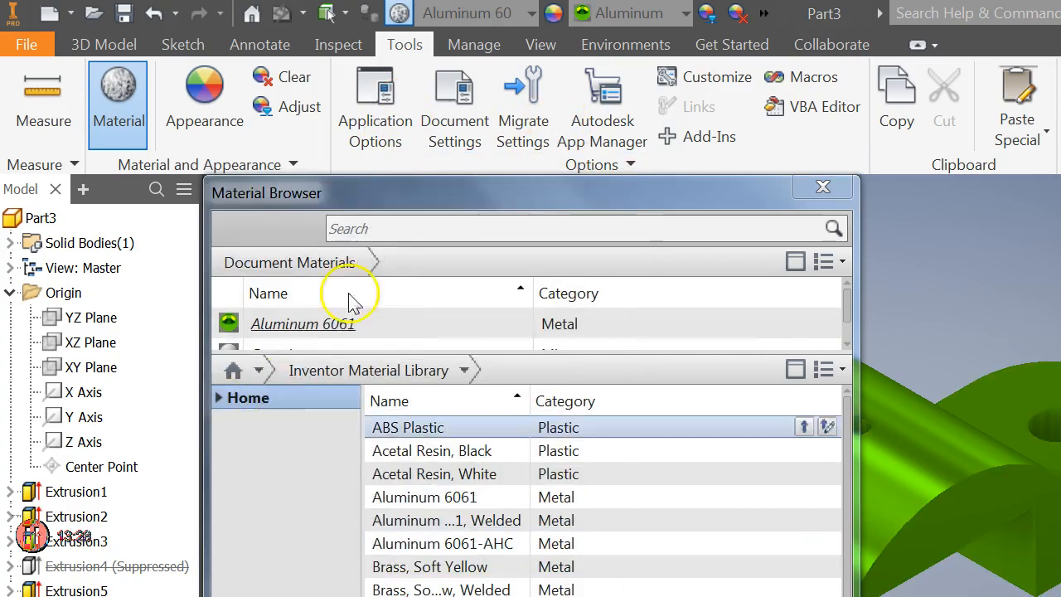
pyautogui.click(563, 129)
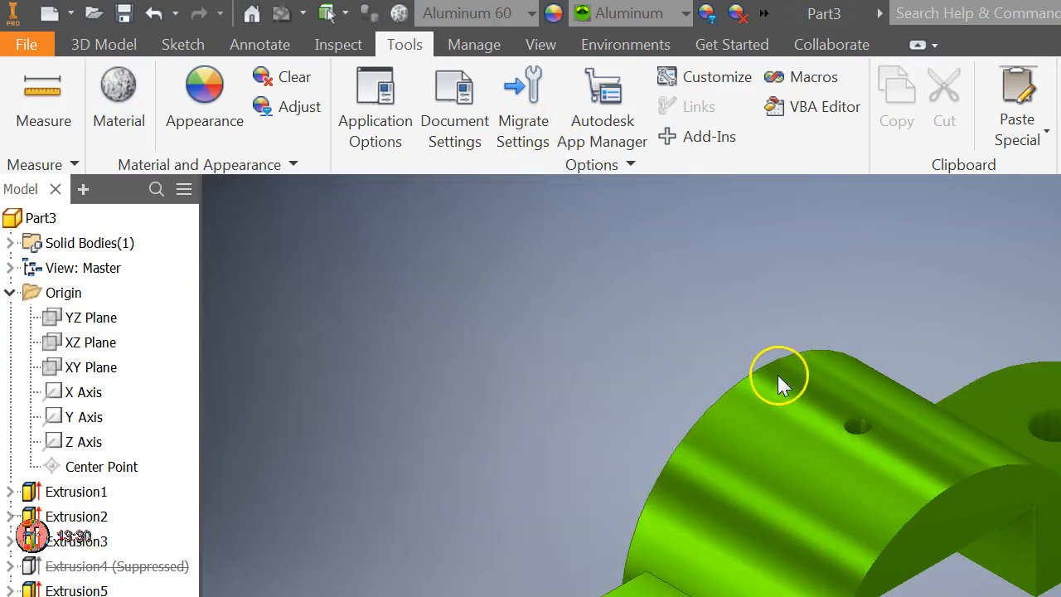
pyautogui.keyDown('shift'); pyautogui.moveTo(671, 402); pyautogui.dragTo(409, 374, button='middle'); pyautogui.keyUp('shift')
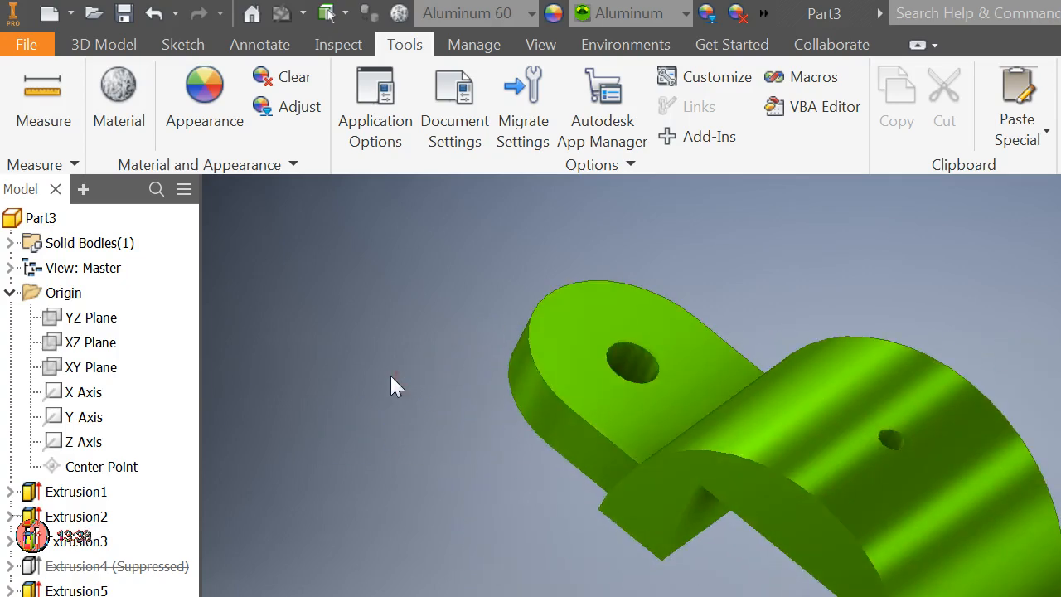